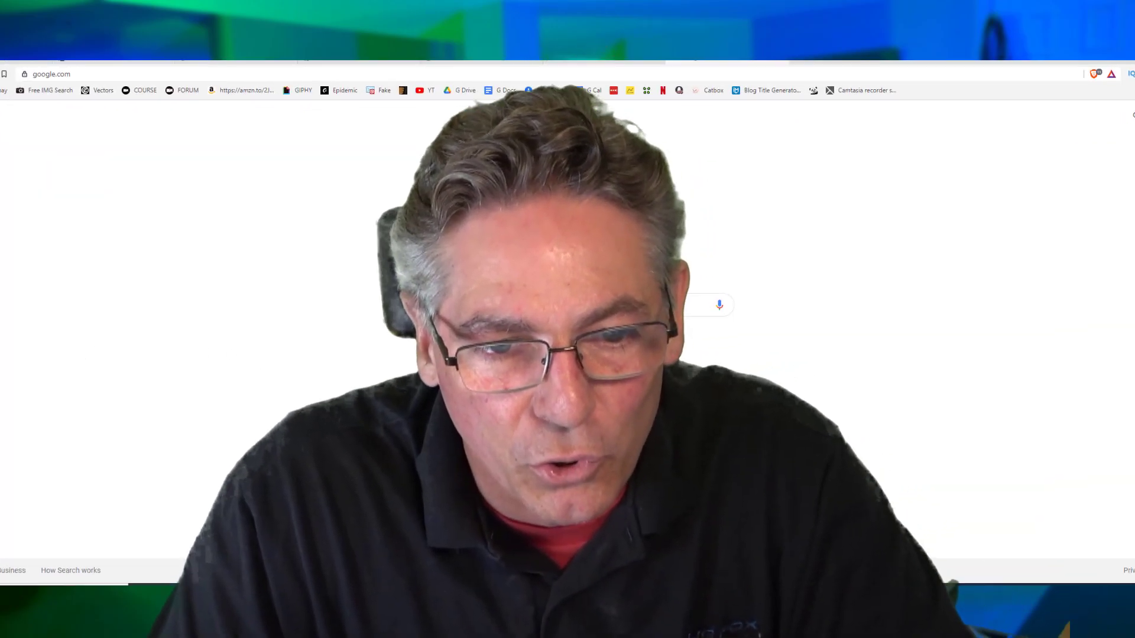
Step: Search Google for 'move transition obs' and open the OBS Forums Move transition result
text(move)
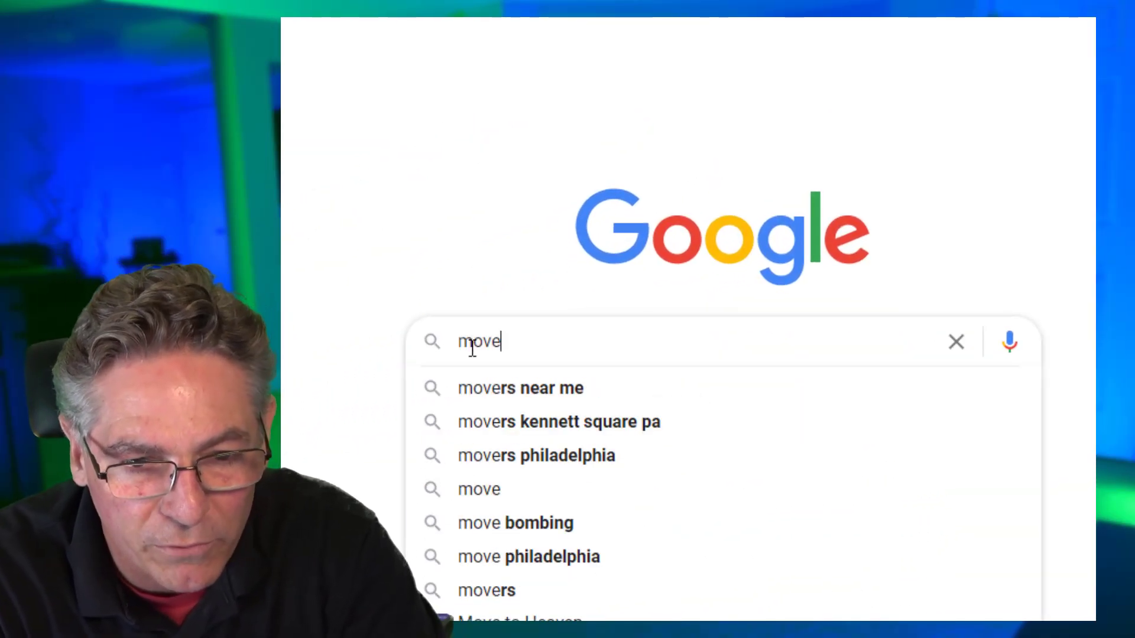
text( transition)
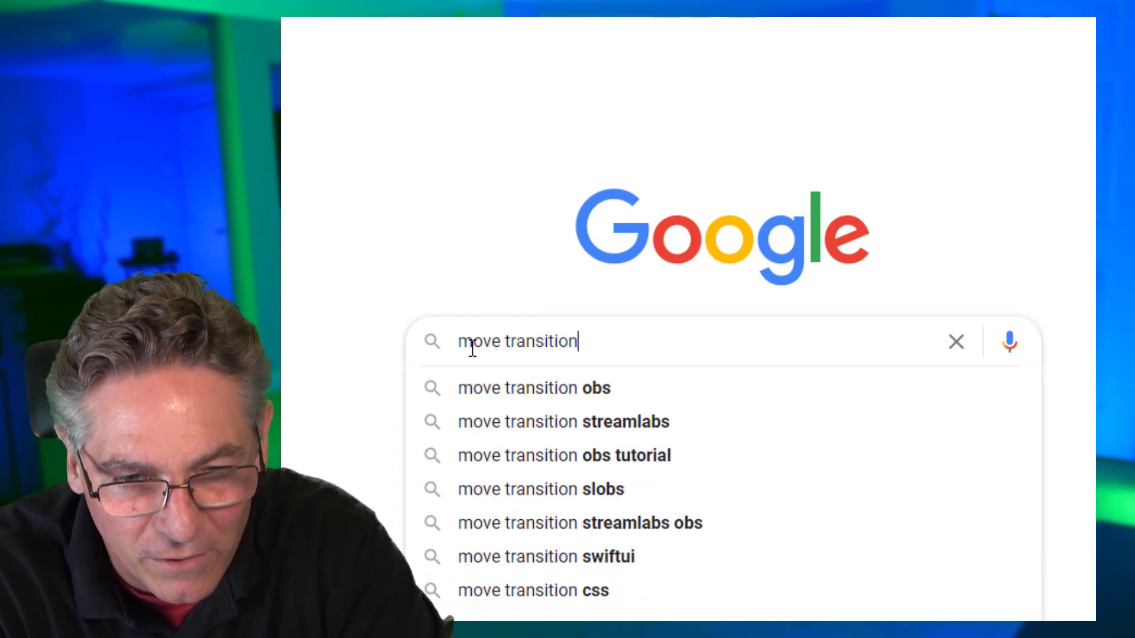
text( obs)
key(Return)
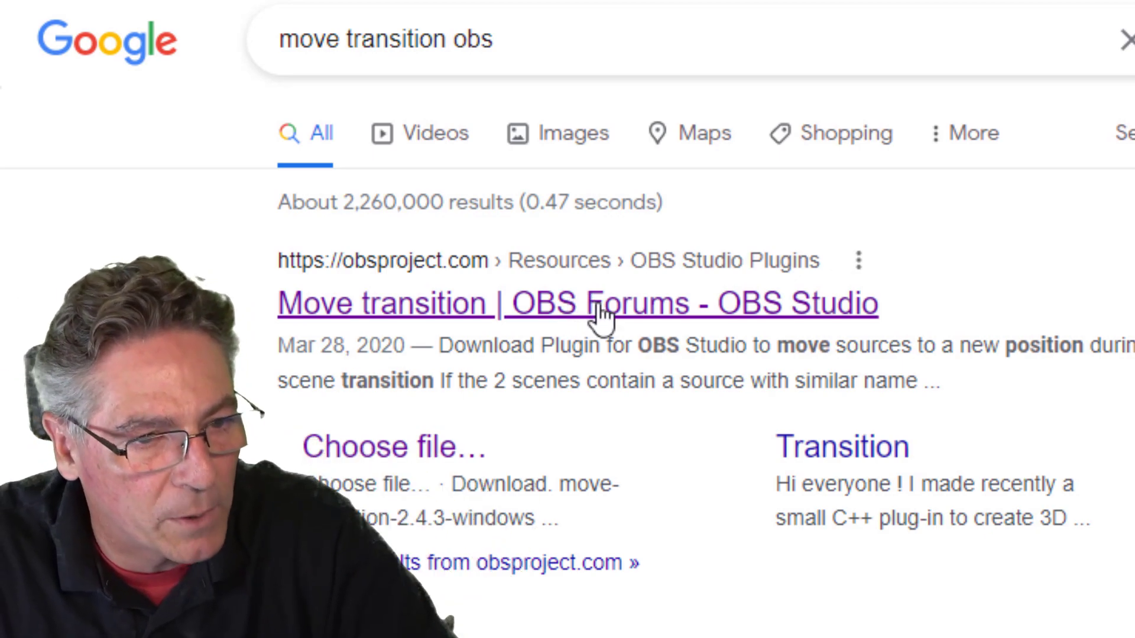
click(598, 316)
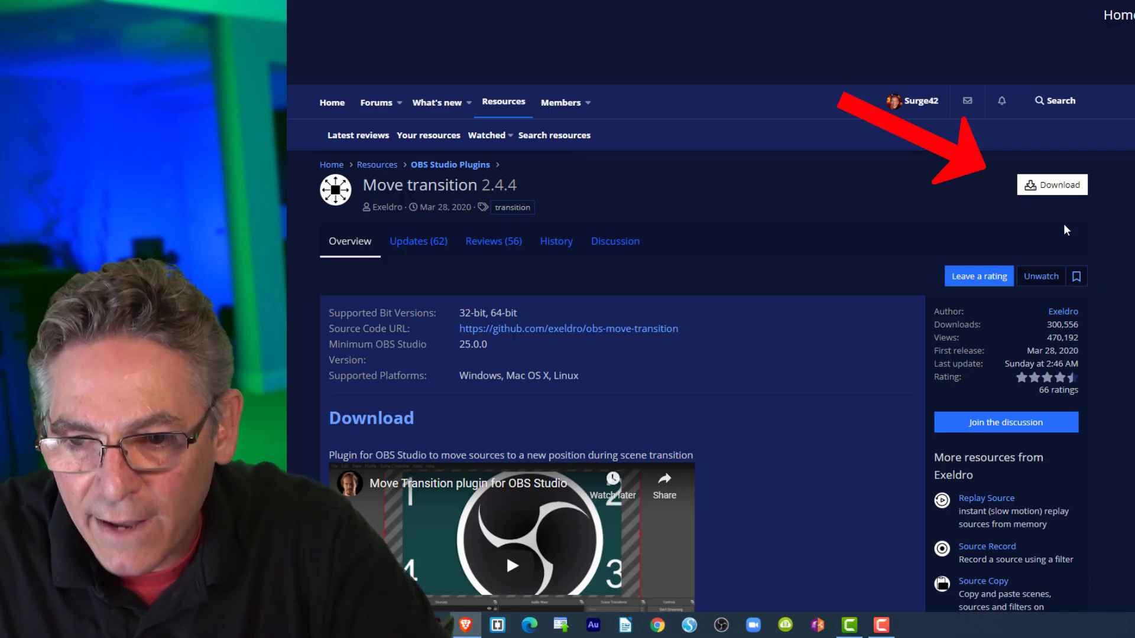
Step: Show the Move transition 2.4.4 download files from the plugin page's Download button
click(1051, 187)
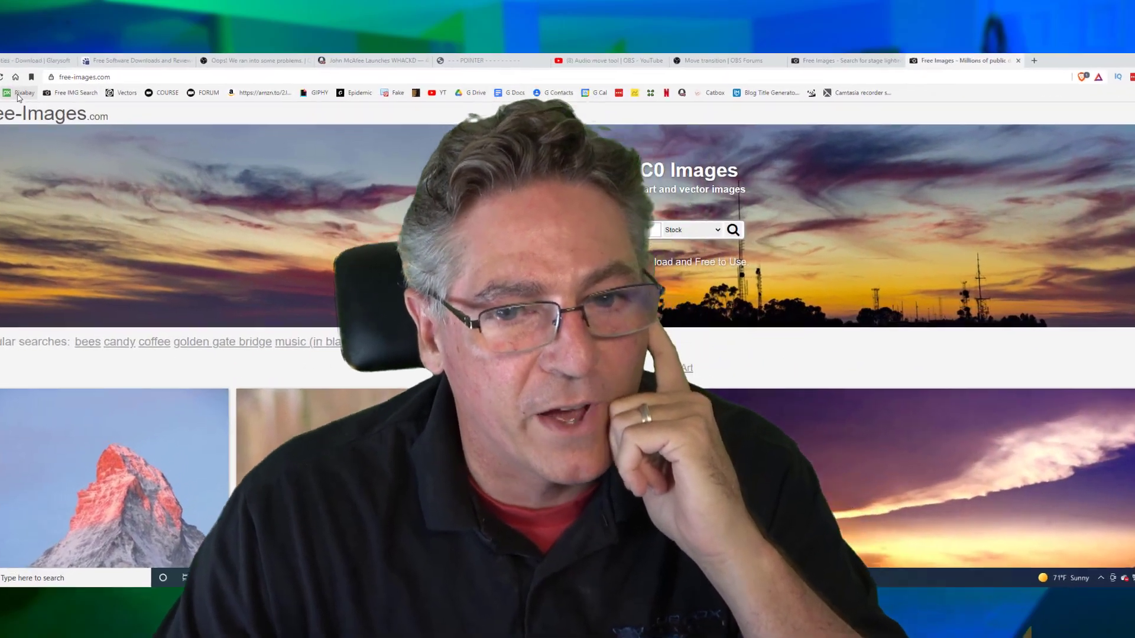
Step: Go to Free-Images.com and search the All category for 'stage lighting'
click(18, 94)
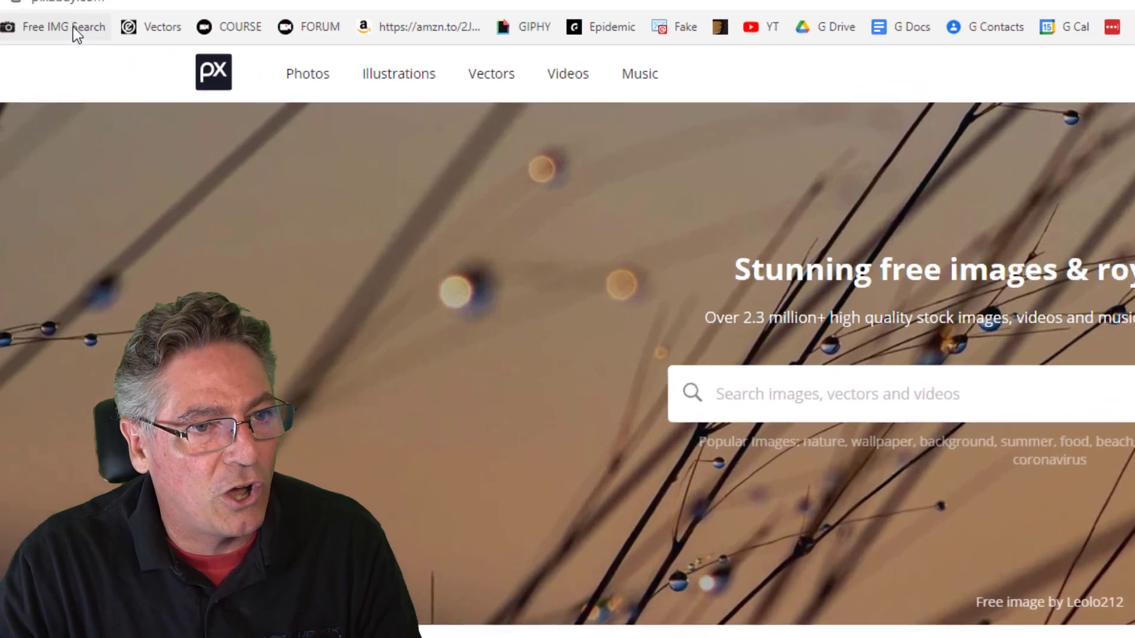
click(71, 30)
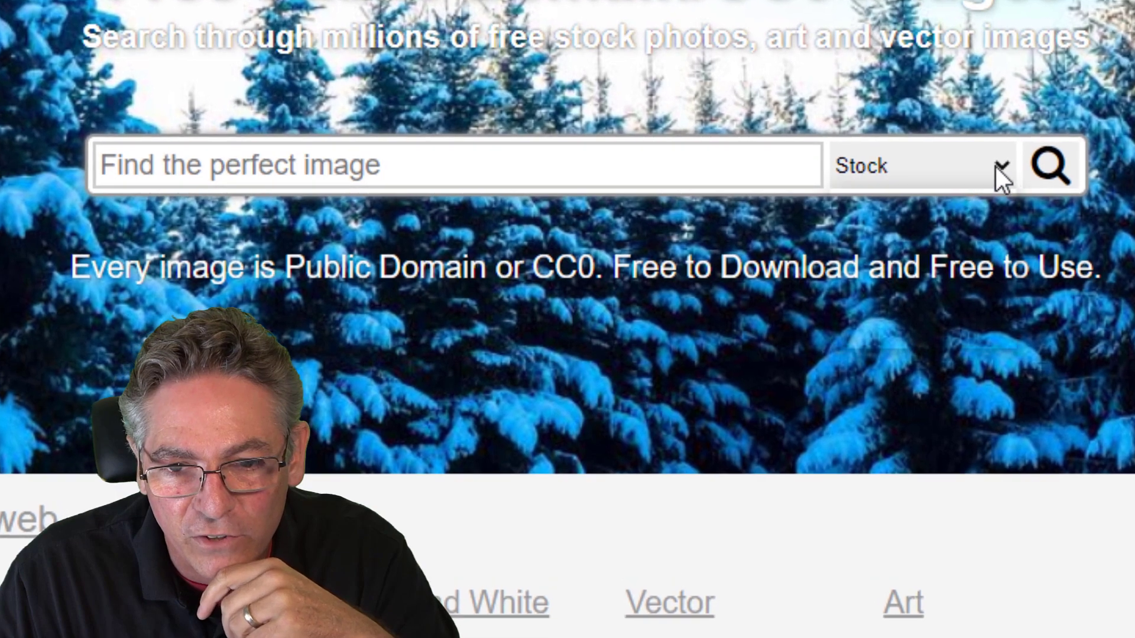
click(694, 175)
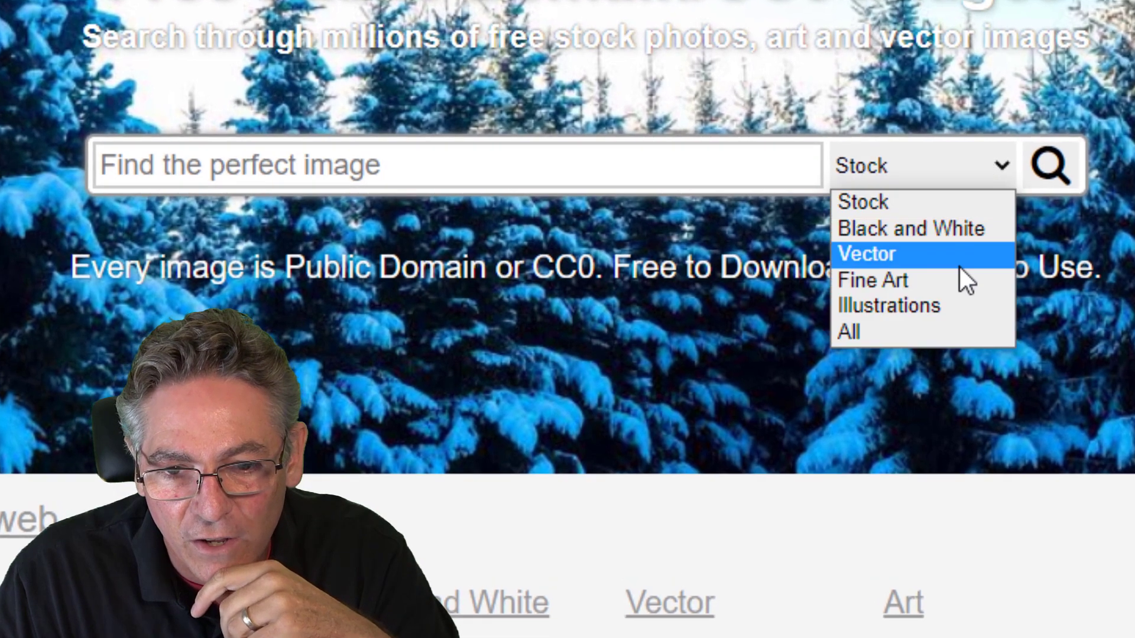
click(903, 331)
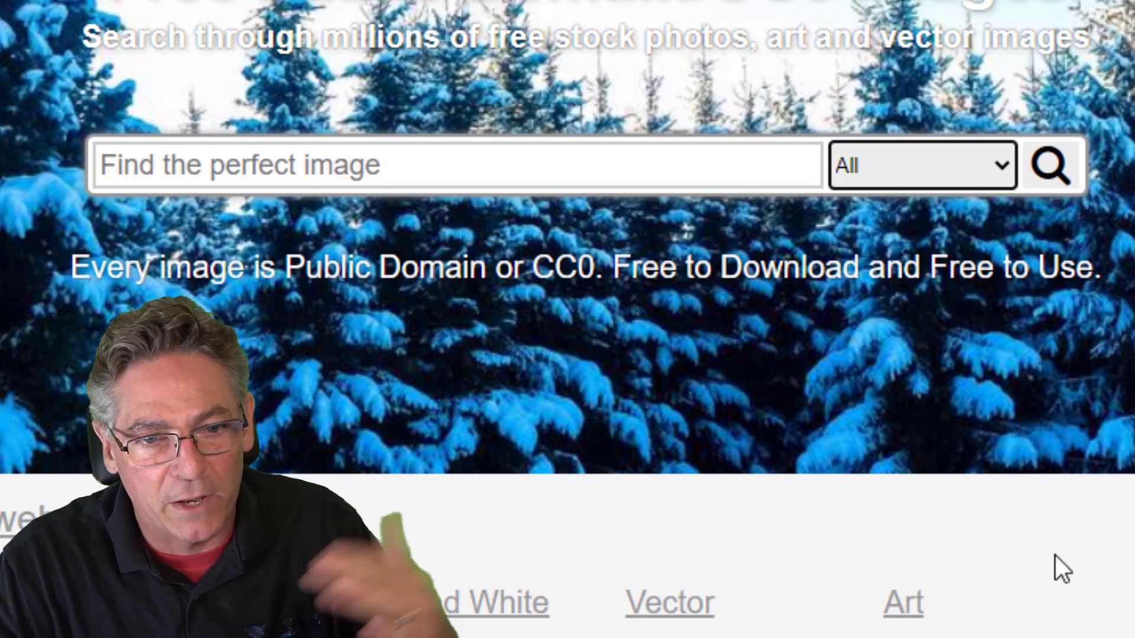
click(264, 156)
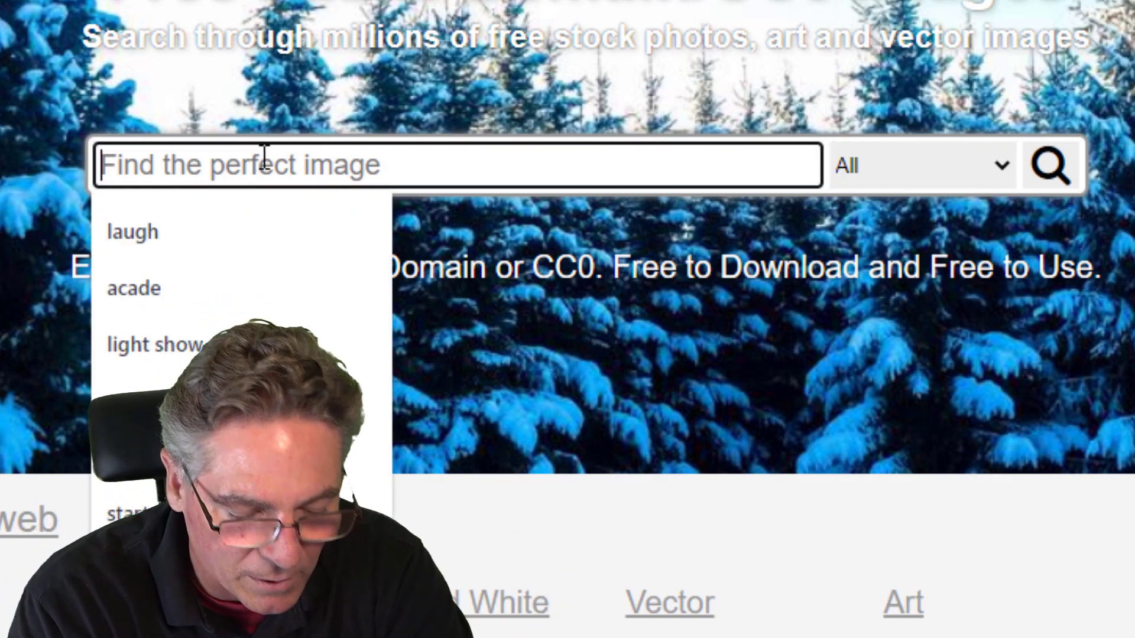
text(s)
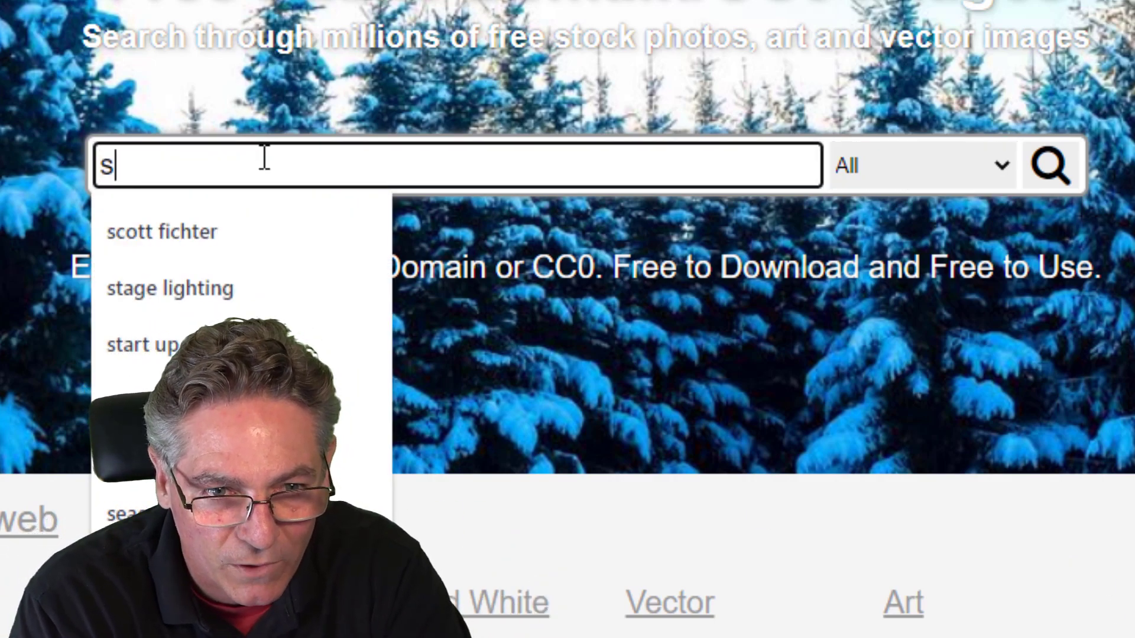
text(tage lighting)
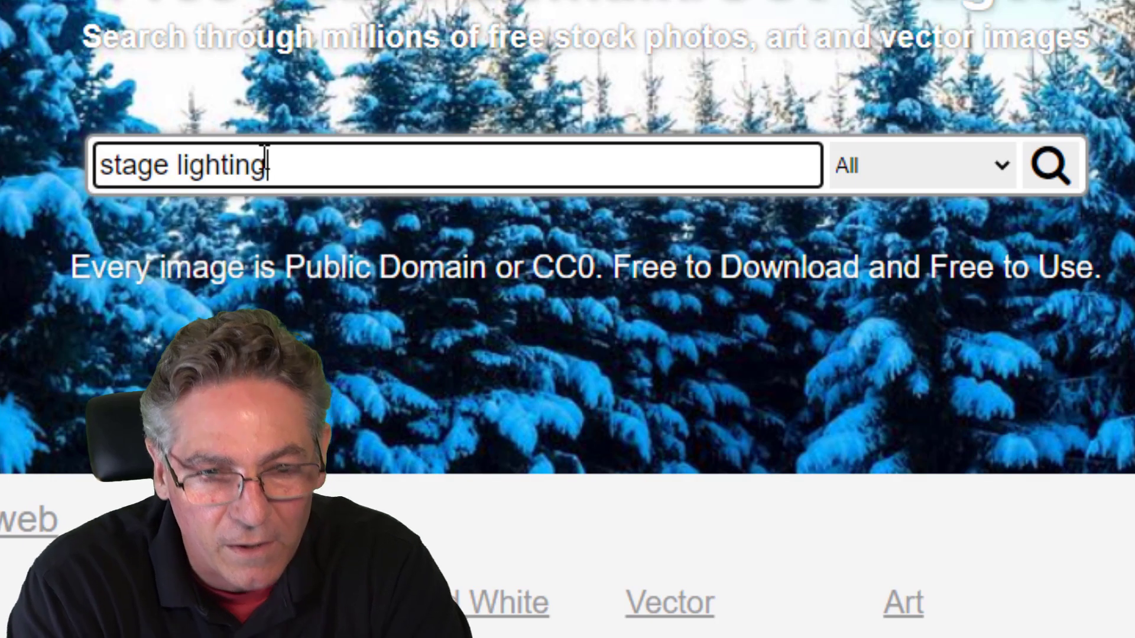
key(Return)
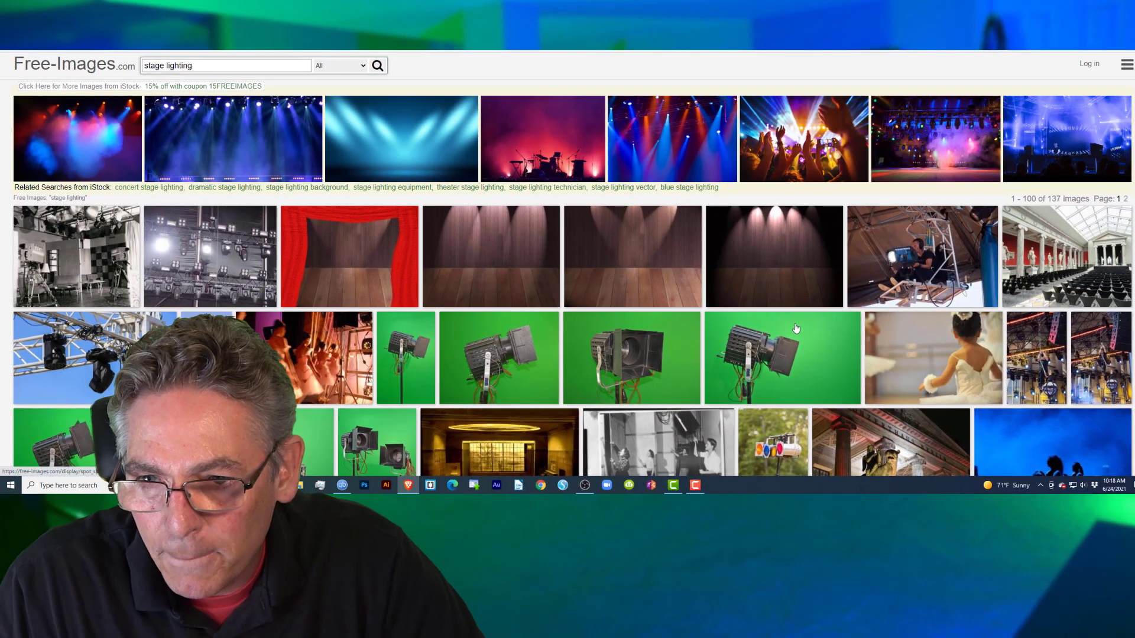
Step: Open the coloured spotlights photo from the stage lighting results
scroll(1109, 545, down, 4)
scroll(798, 323, down, 2)
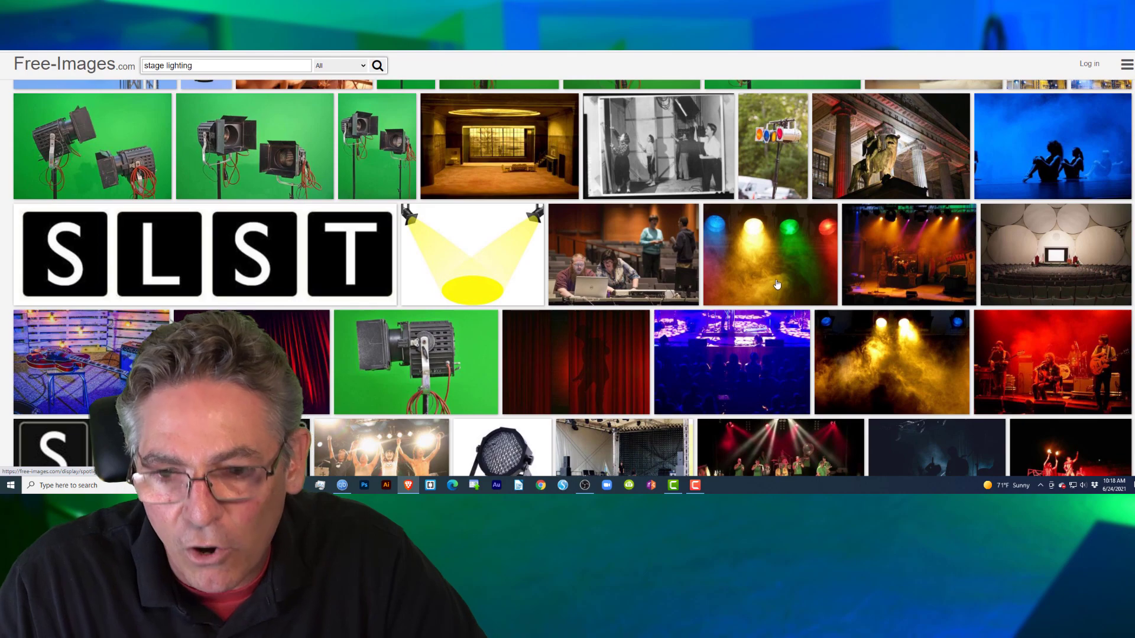
scroll(771, 269, down, 1)
click(780, 233)
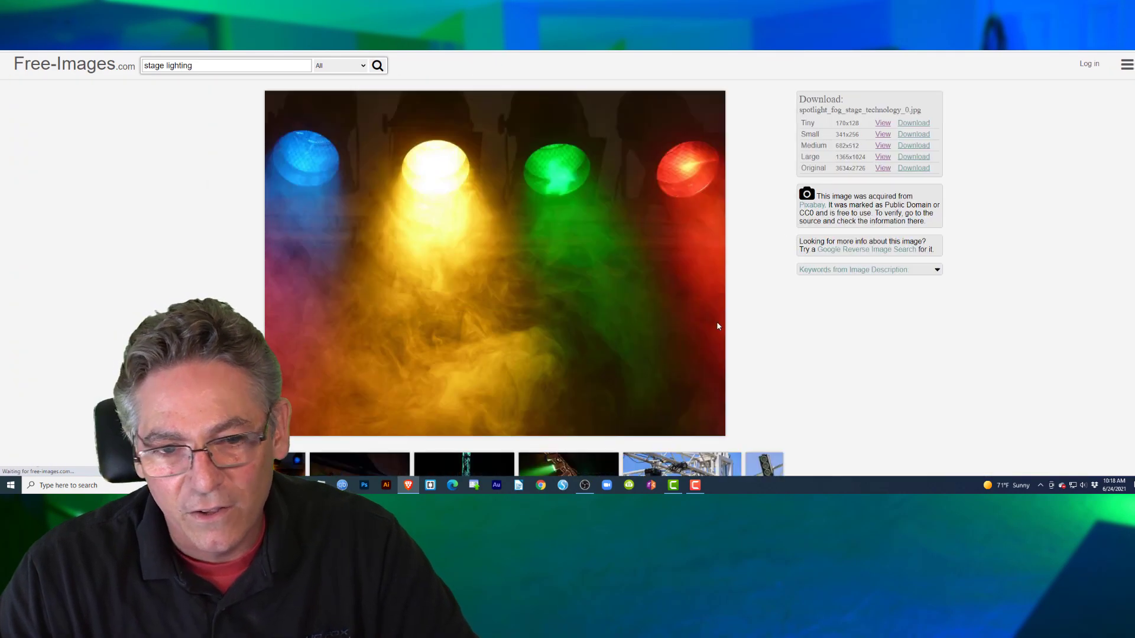
scroll(719, 332, down, 1)
scroll(743, 329, up, 1)
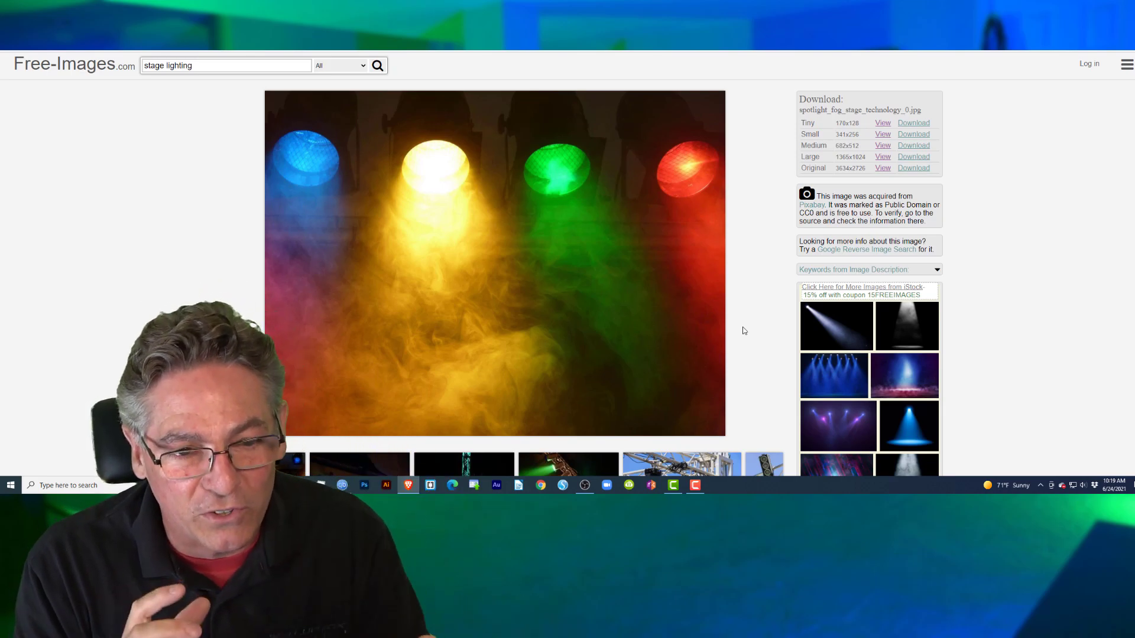
Step: Search for 'lasers' and open the rainbow laser-show image
click(214, 67)
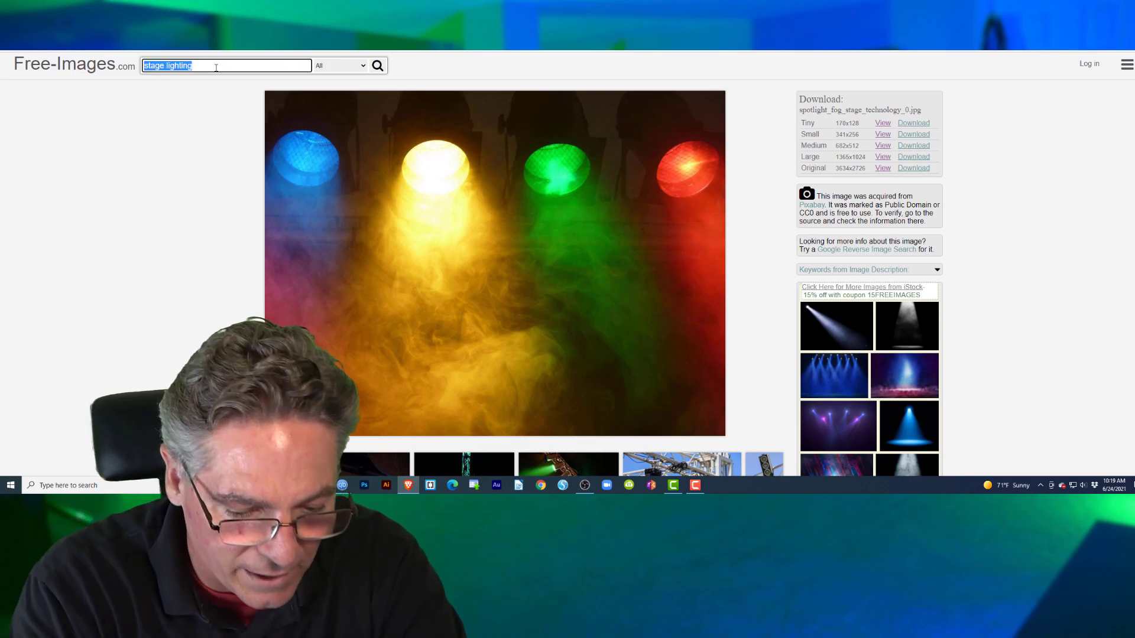
text(laser)
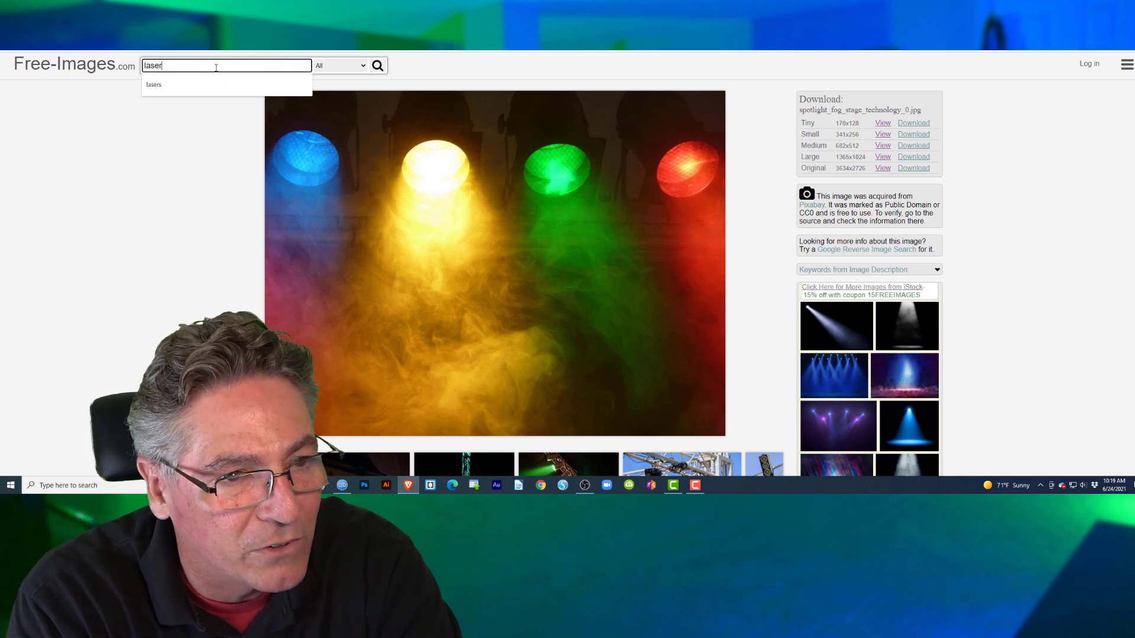
text(s)
key(Return)
scroll(398, 262, down, 2)
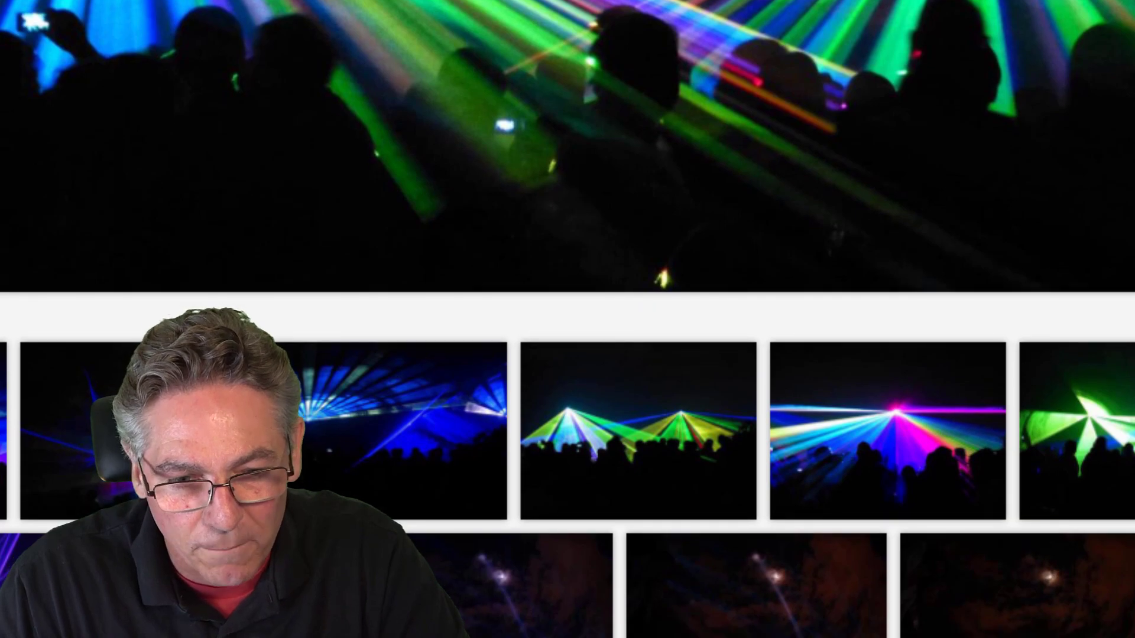
click(912, 445)
scroll(932, 459, down, 2)
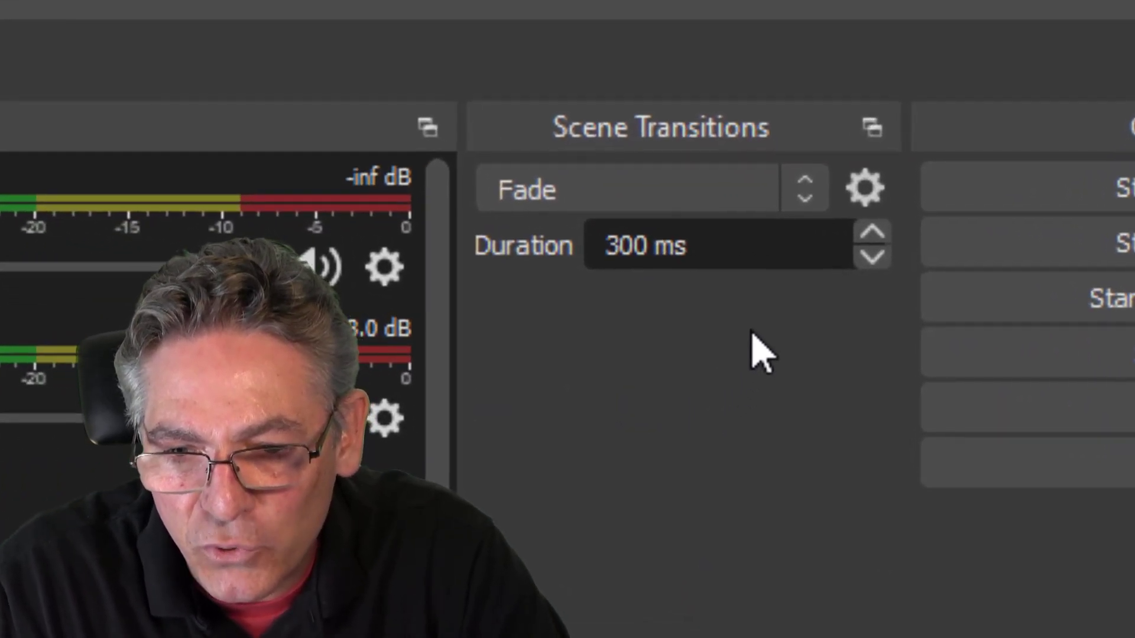
Step: Create a new scene named 'Light Show'
click(762, 195)
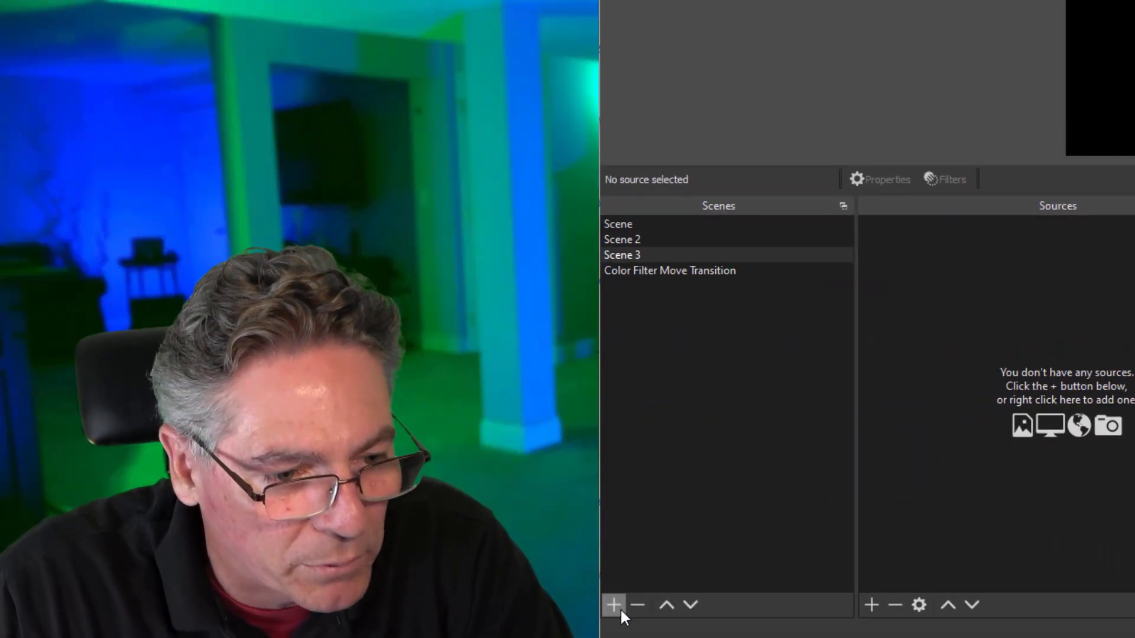
click(615, 606)
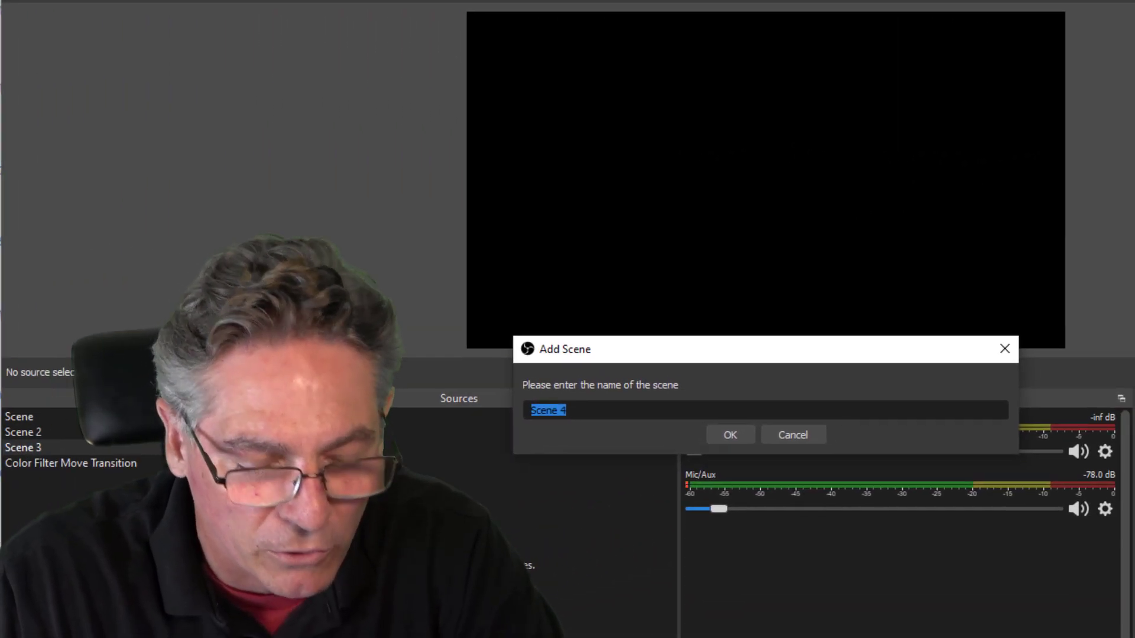
text(Light)
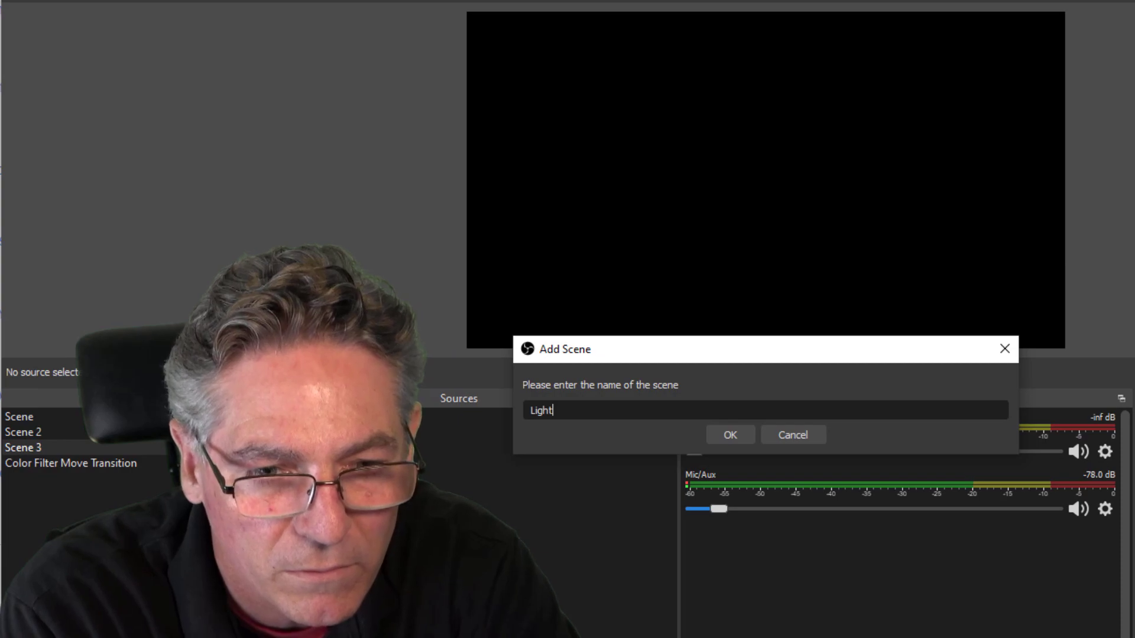
text( Show)
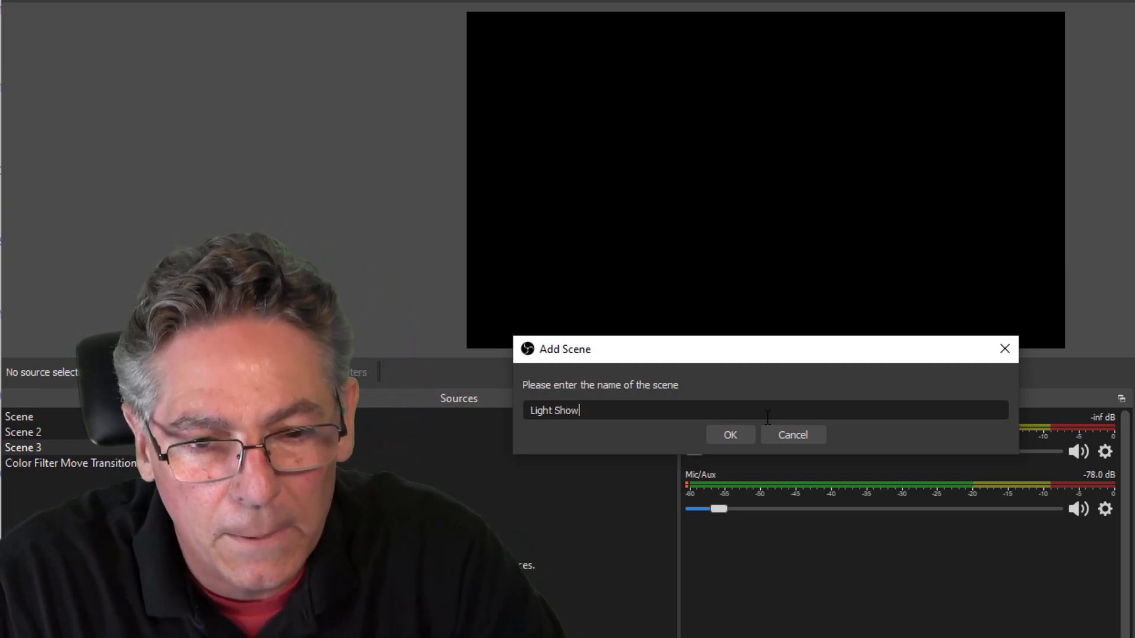
click(730, 435)
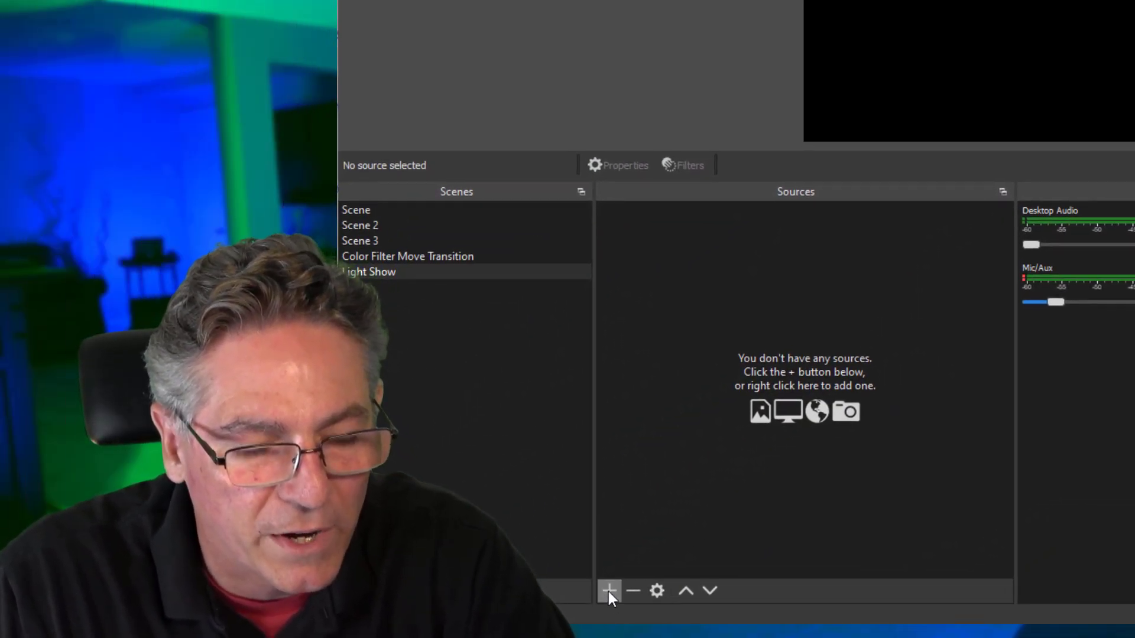
Step: Add an Image source named 'Light 2' to the Light Show scene
click(608, 591)
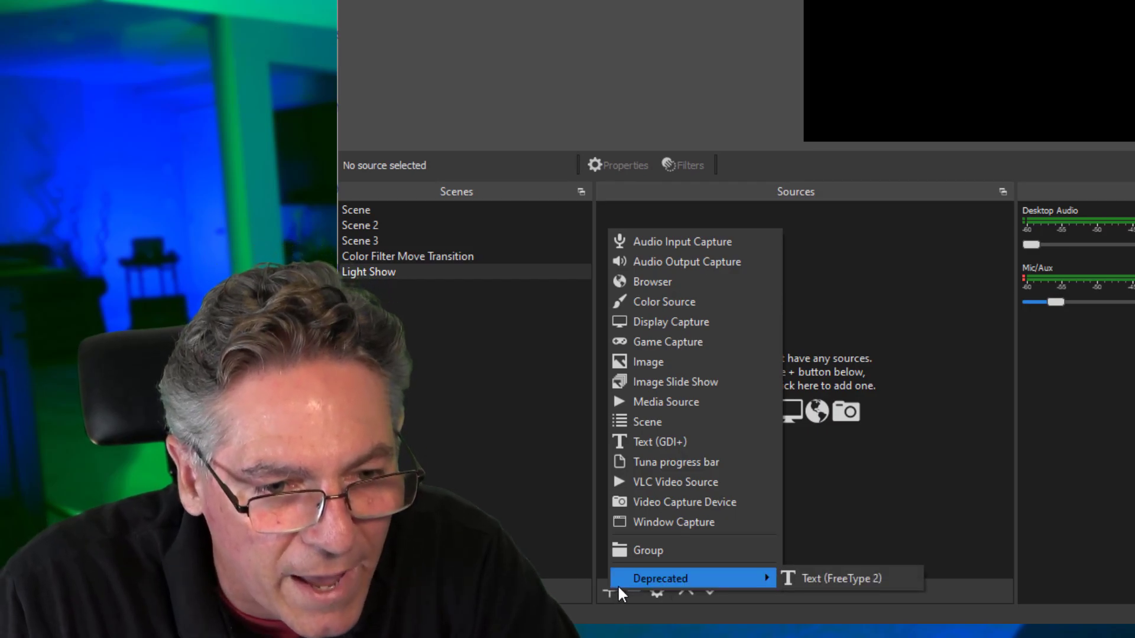
click(683, 362)
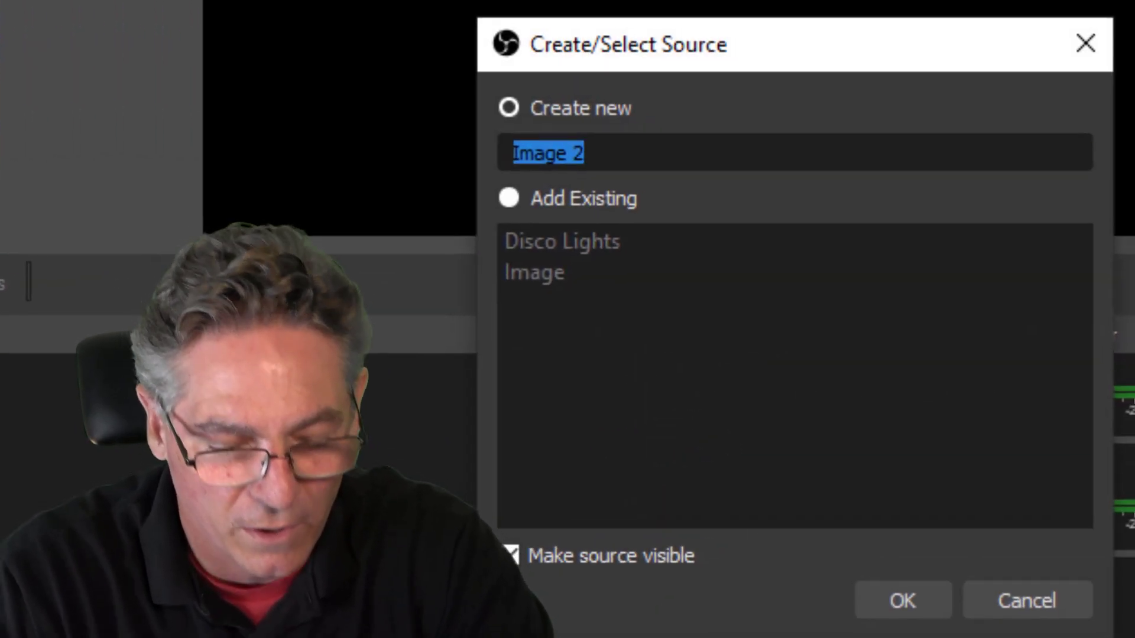
text(L)
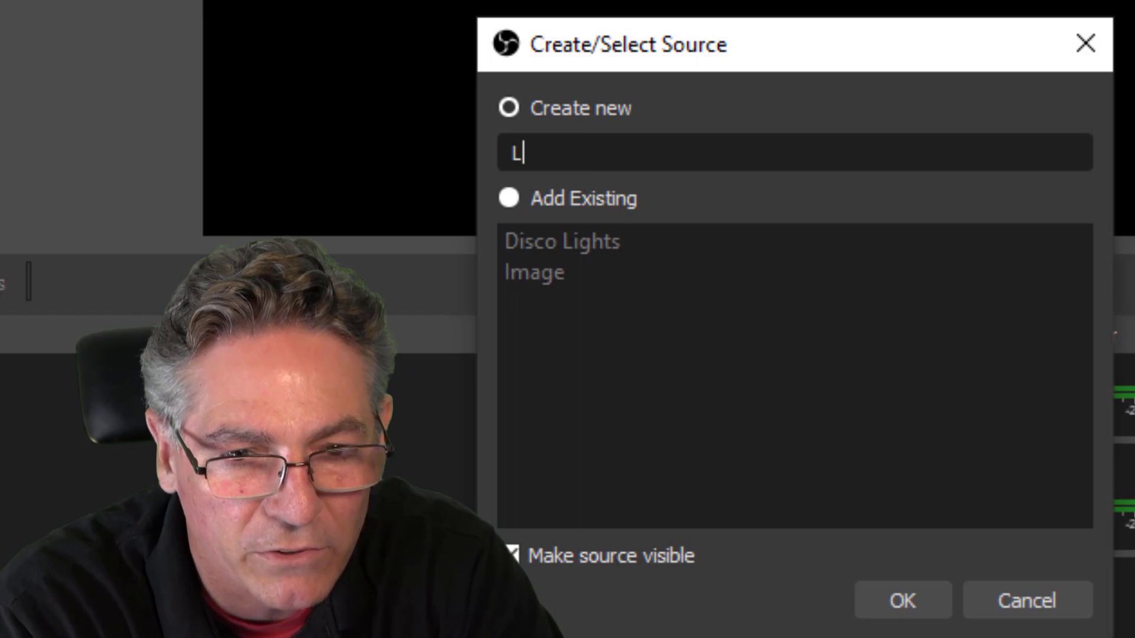
key(BackSpace)
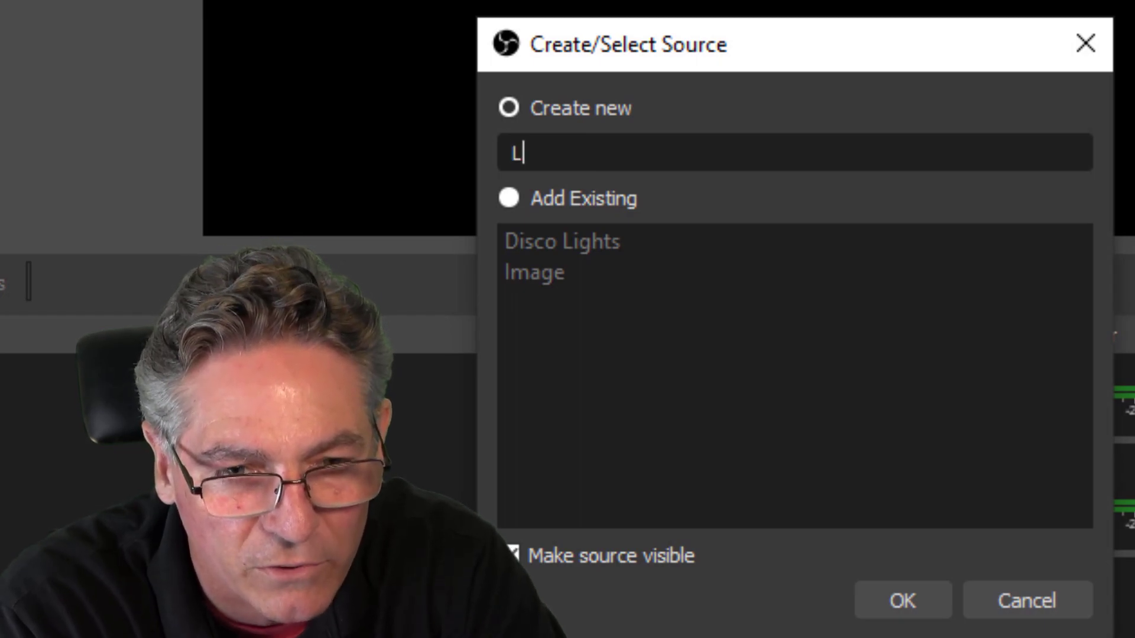
text(Light 2)
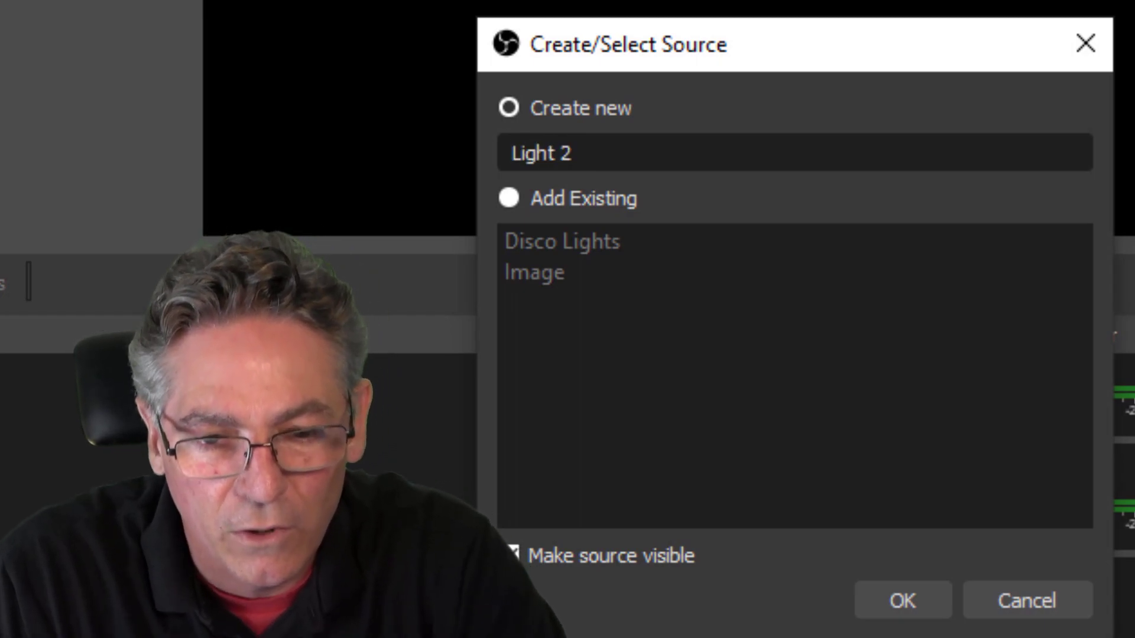
click(881, 611)
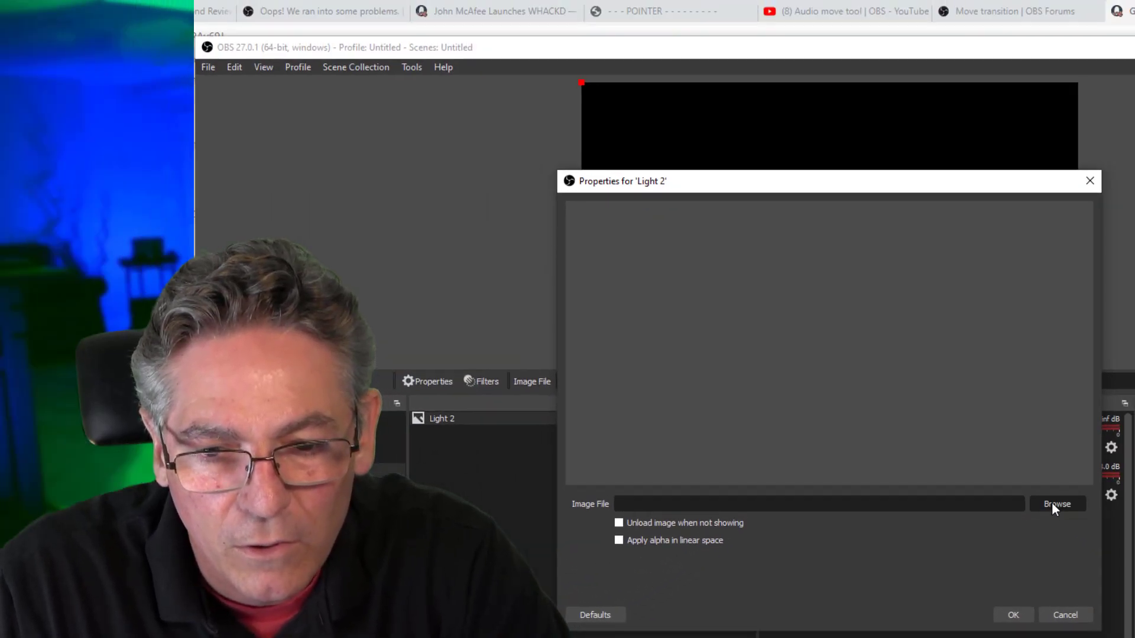
Step: Load disco-light-image.jpg from Downloads > VIDEO STARTER - Disco Lights into Light 2
click(1057, 505)
scroll(745, 362, up, 5)
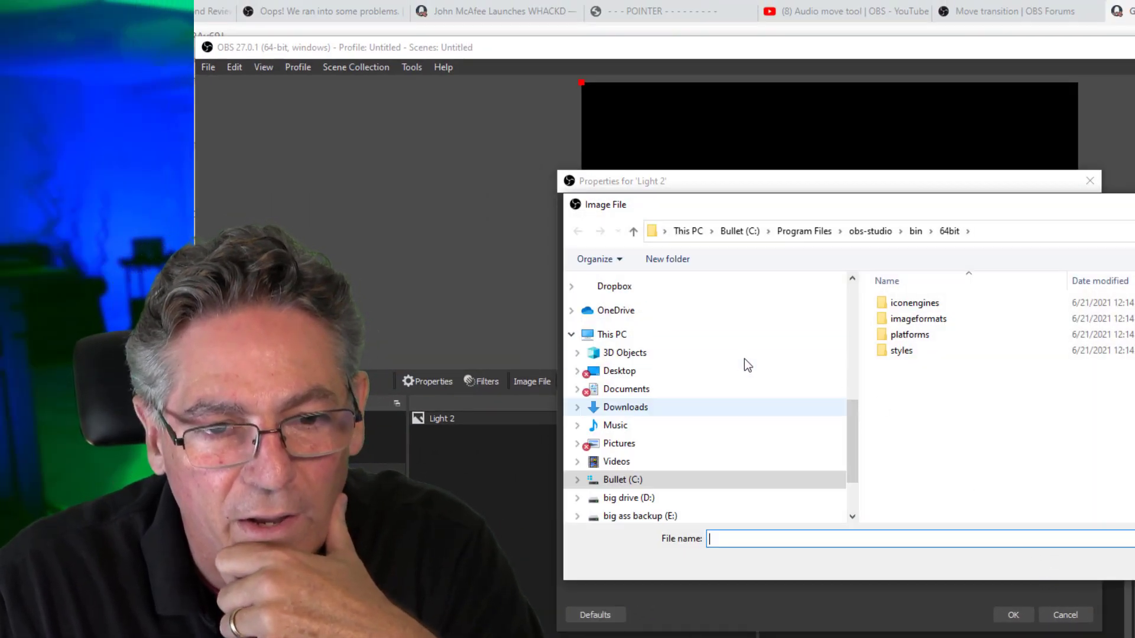
scroll(746, 362, up, 1)
click(625, 310)
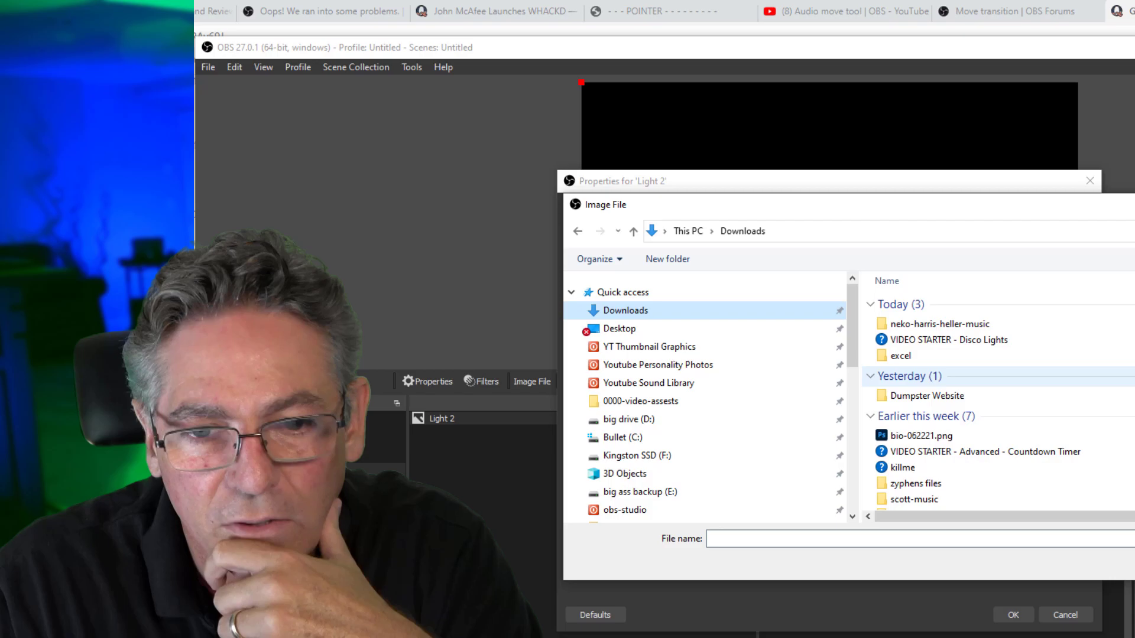
double_click(979, 341)
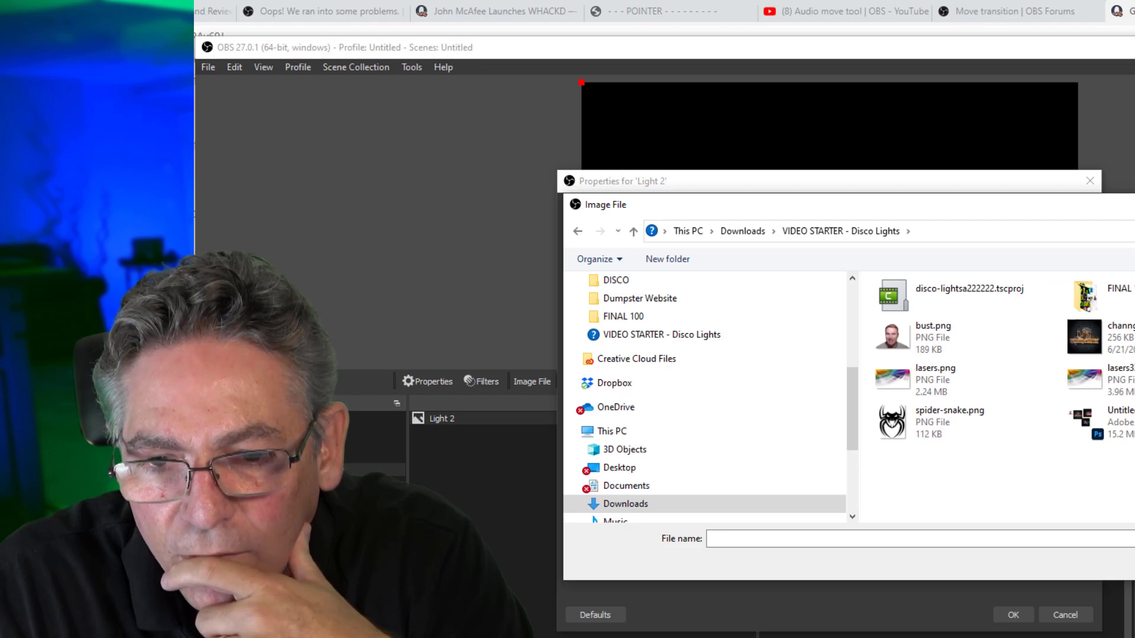
text(disco-light-image.jpg)
key(Return)
click(1023, 616)
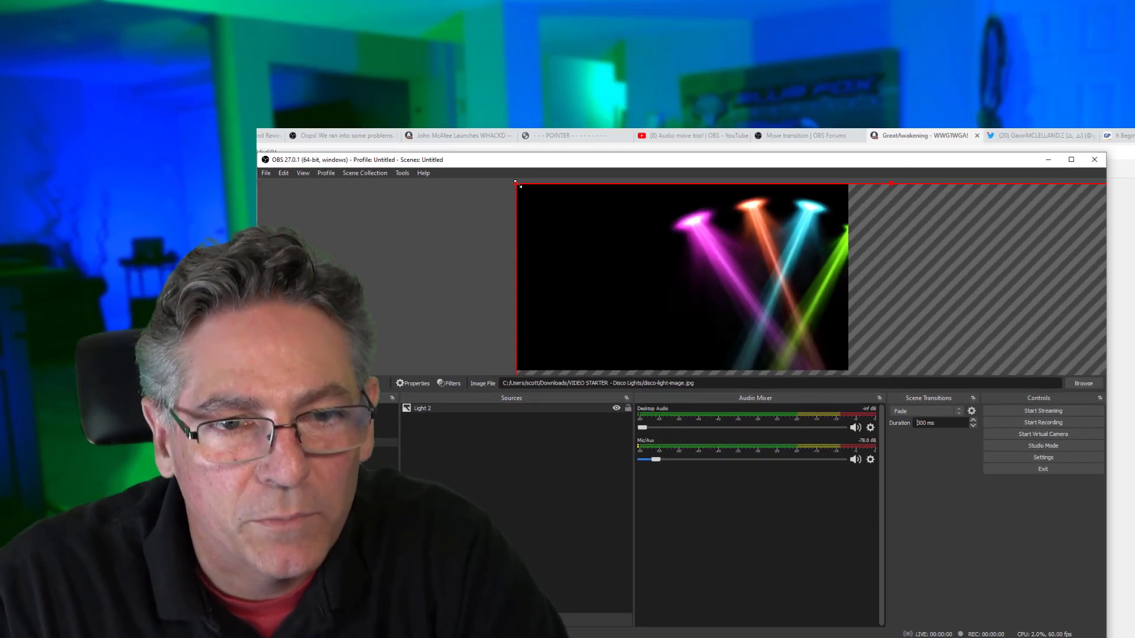
Step: Fit the disco lights image to the whole canvas with Transform > Fit to screen
drag(735, 280, 614, 279)
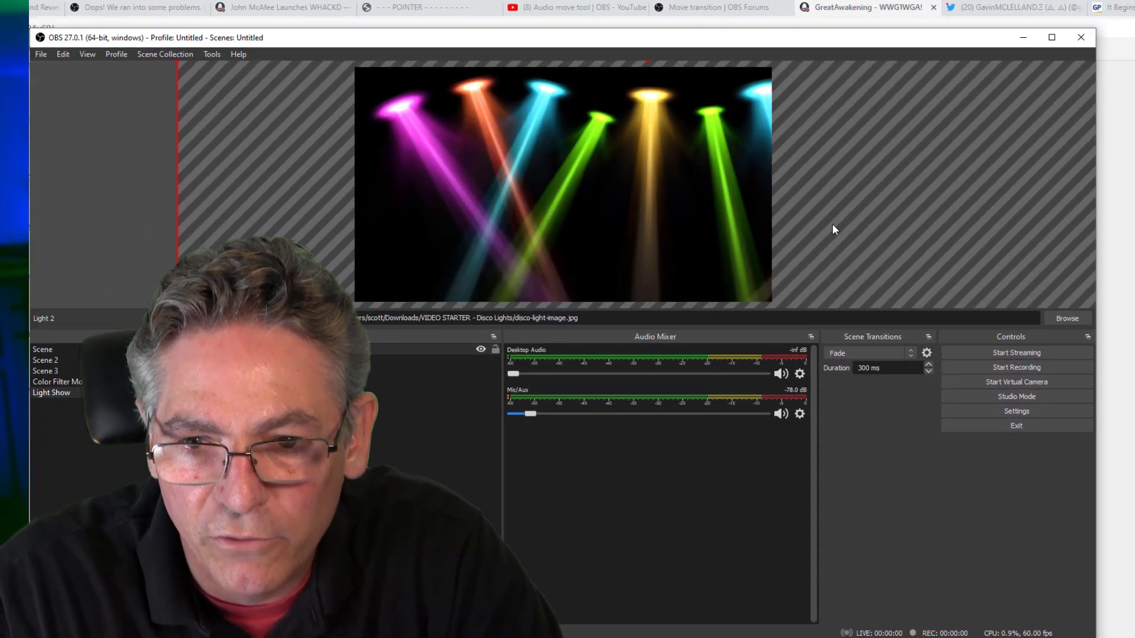
right_click(896, 310)
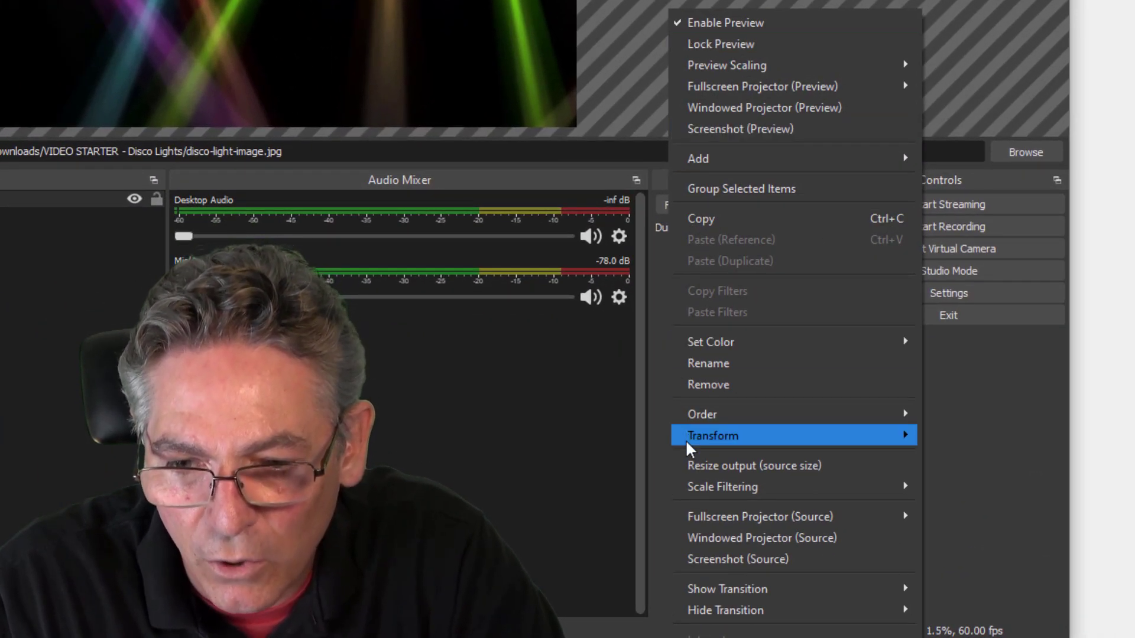
mouse_move(693, 439)
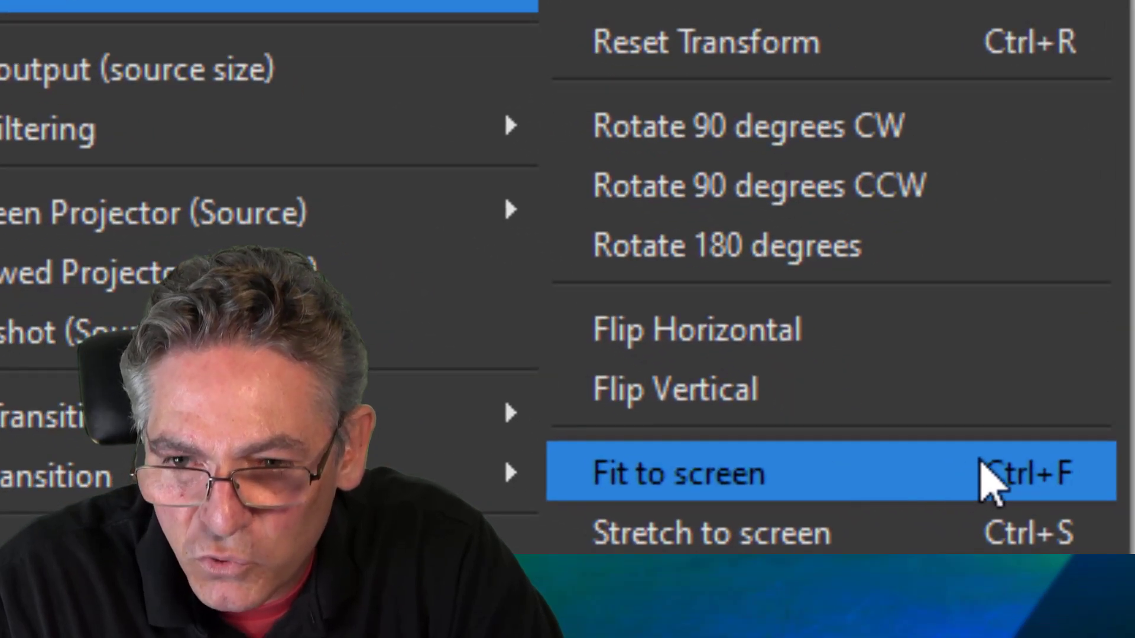
click(984, 479)
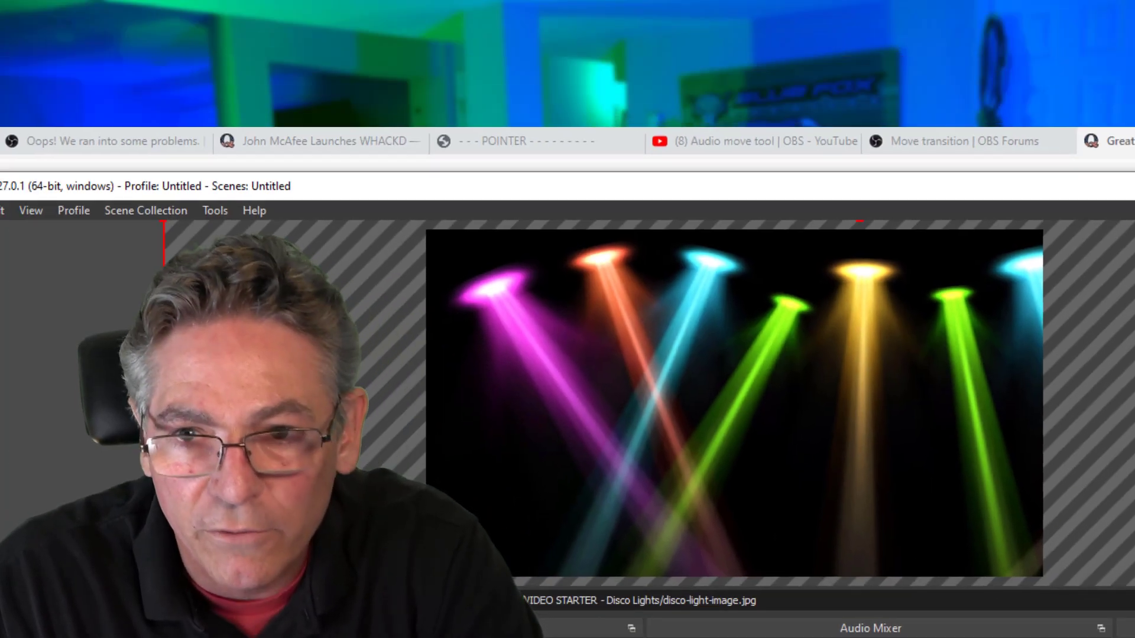
key(ctrl+f)
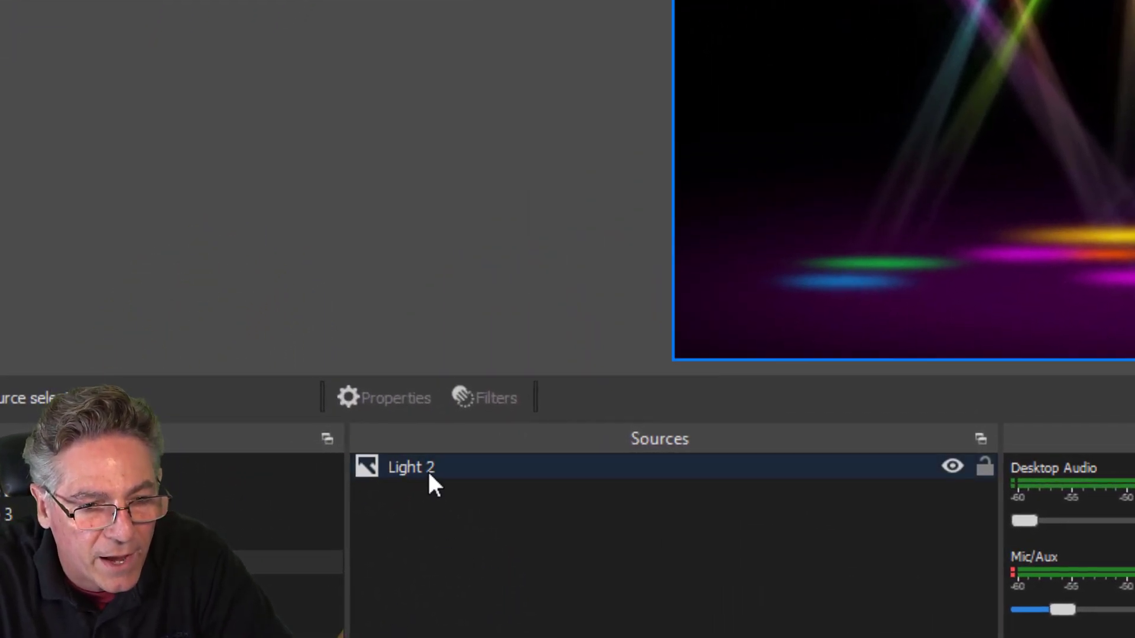
Step: Add a Color Correction filter with the default name to Light 2
right_click(428, 474)
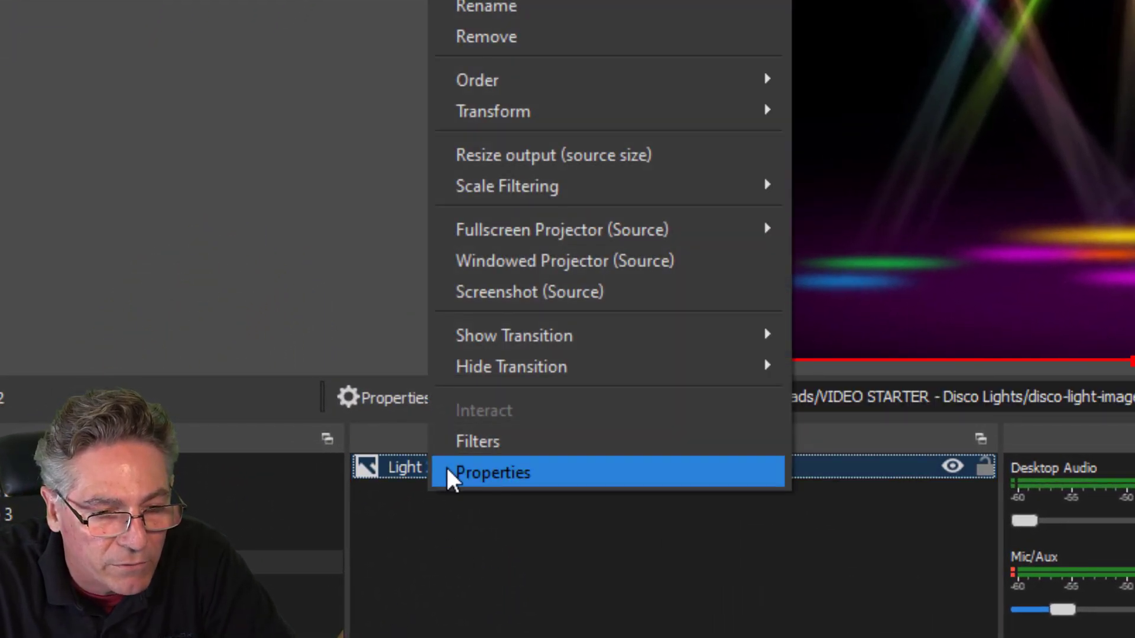
click(471, 470)
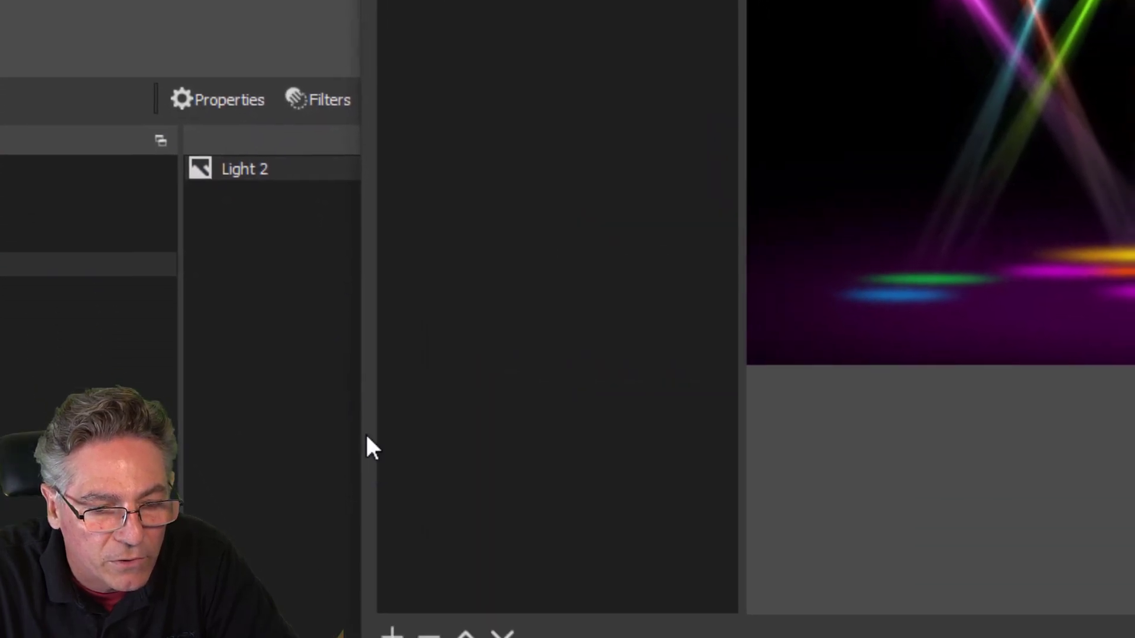
click(377, 612)
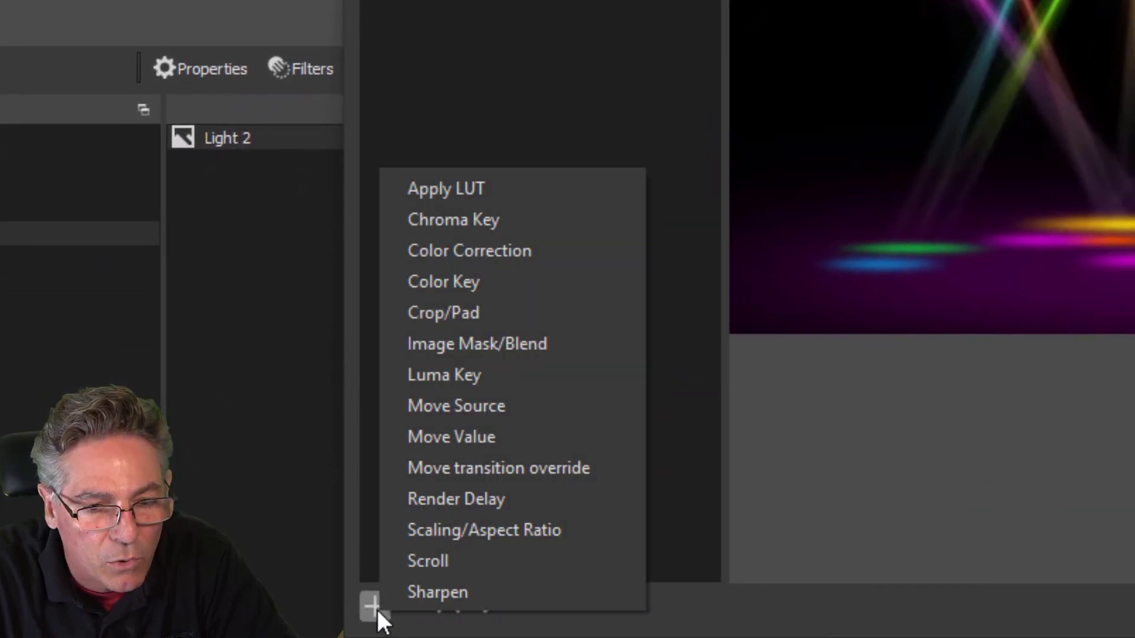
click(494, 272)
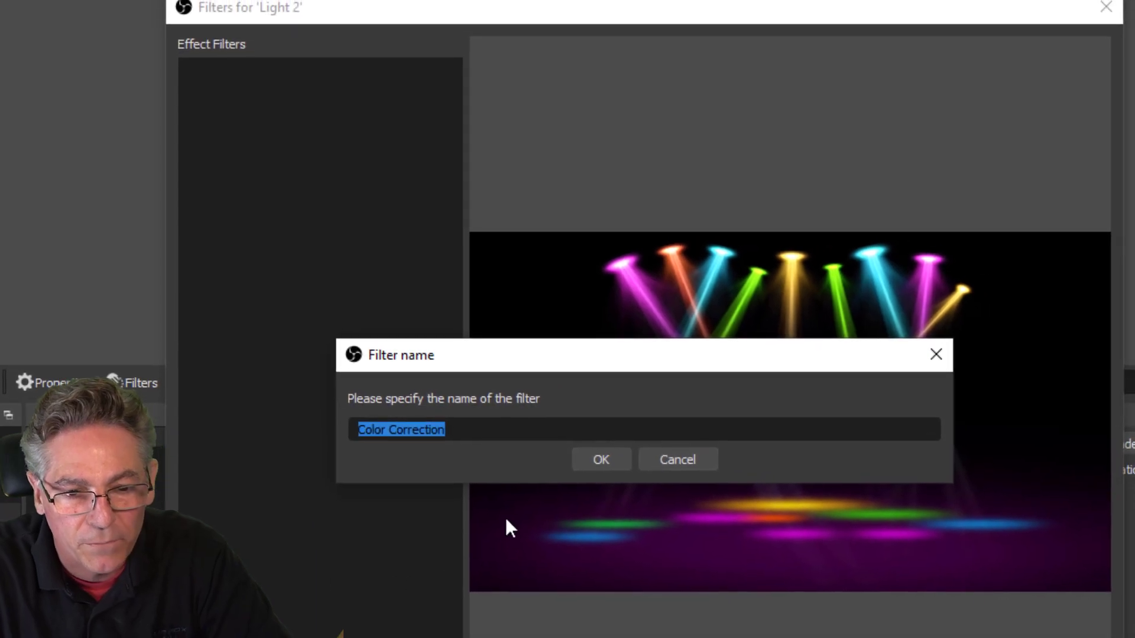
click(579, 460)
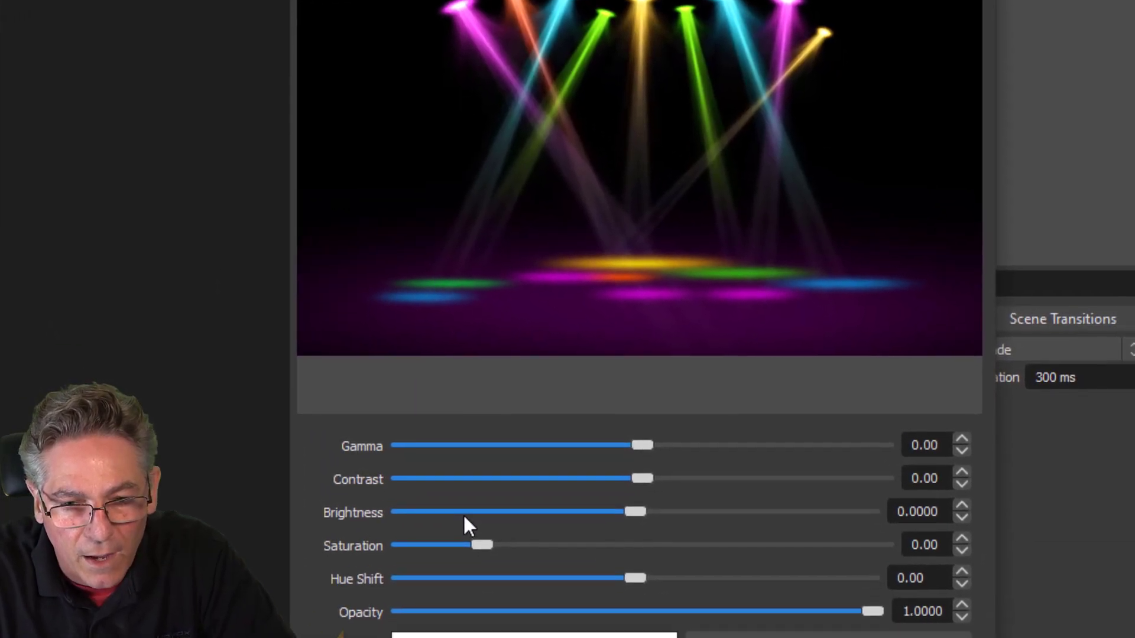
Step: Set gamma 0.07, saturation 0.96 and hue shift 24.80, tinting the lights purple
mouse_move(645, 446)
mouse_down()
mouse_move(798, 459)
mouse_move(648, 446)
mouse_up()
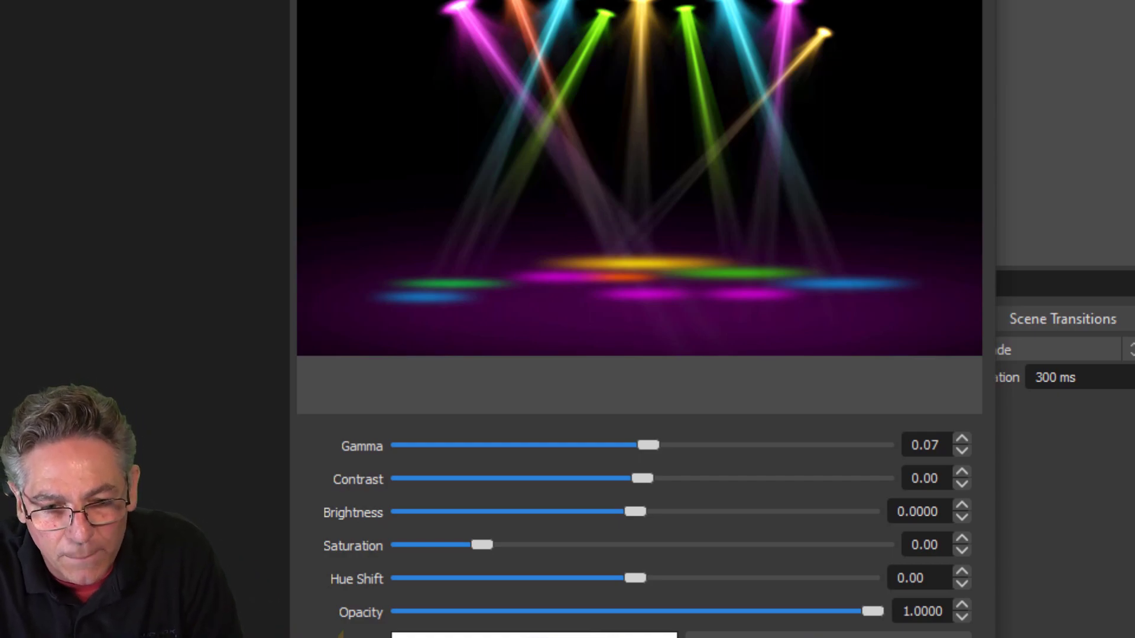
drag(640, 579, 601, 610)
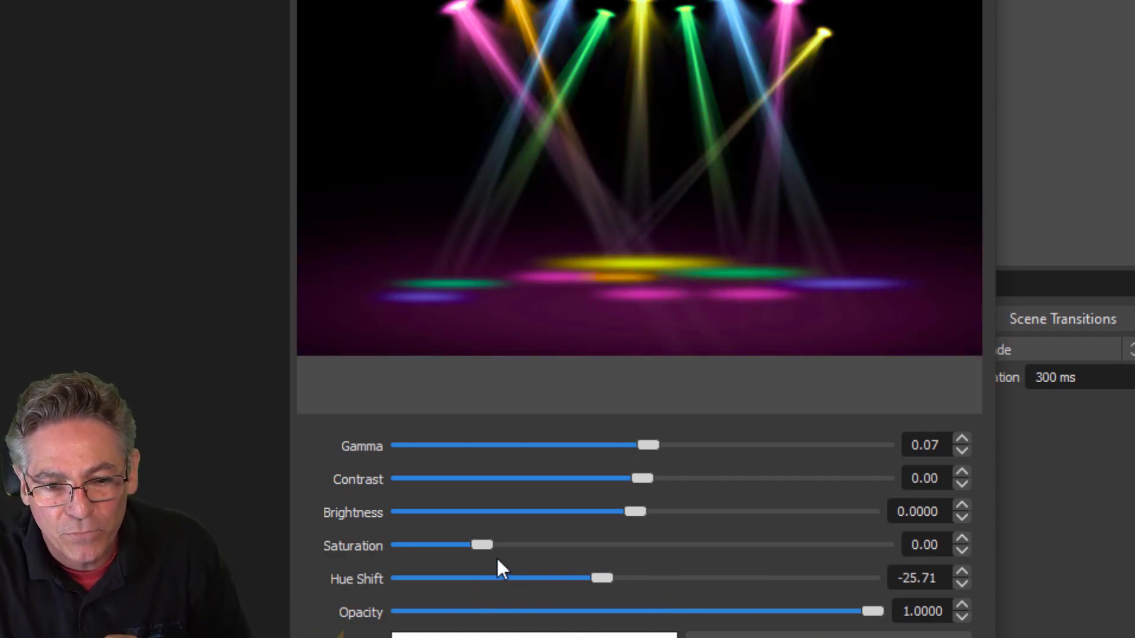
drag(480, 549, 569, 564)
drag(647, 565, 525, 546)
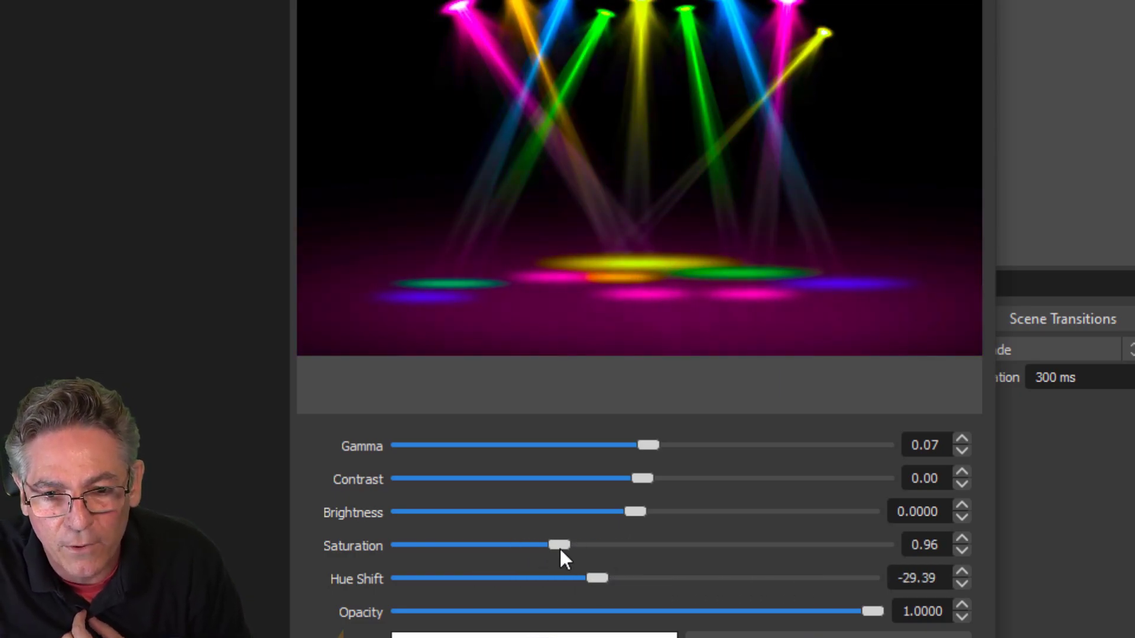
drag(599, 583, 662, 588)
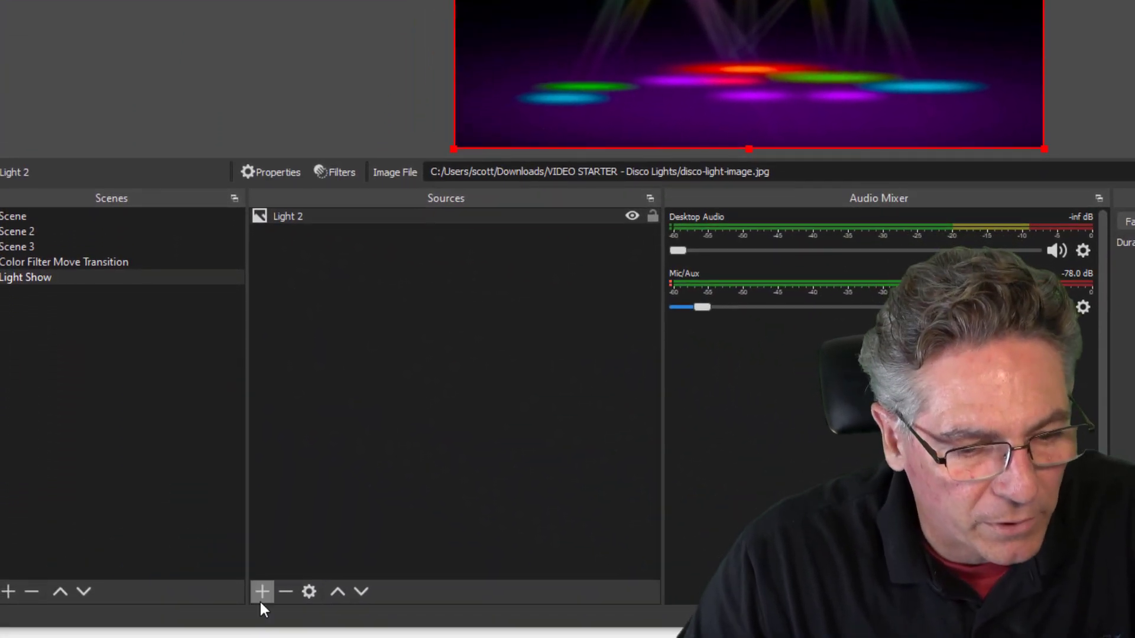
Step: Add a new Media Source named 'Song Demo'
click(261, 598)
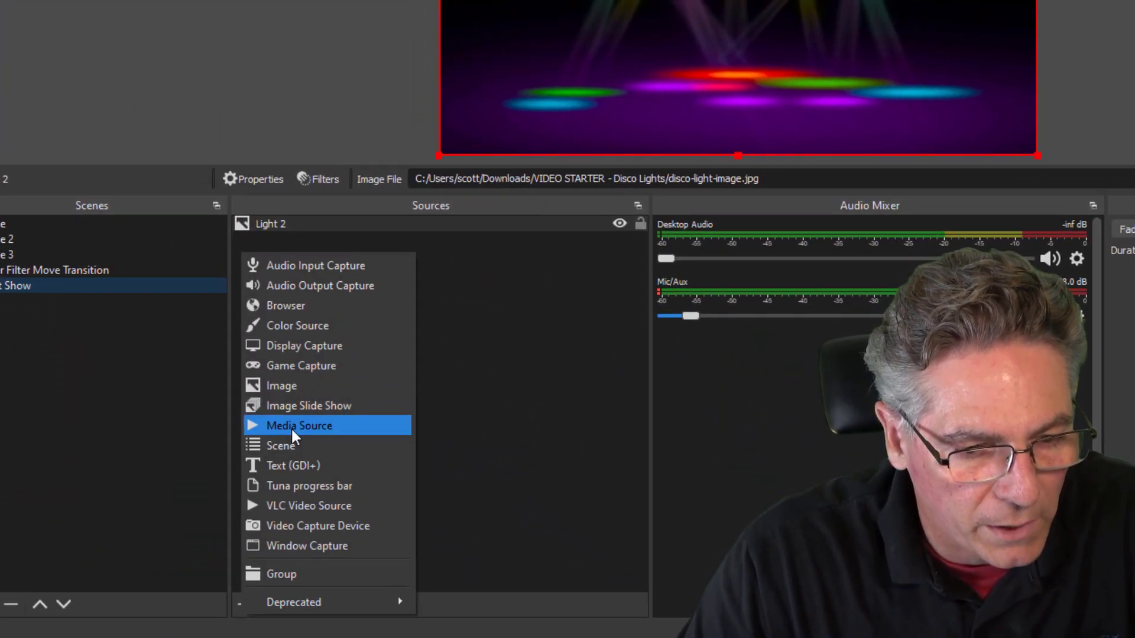
click(291, 425)
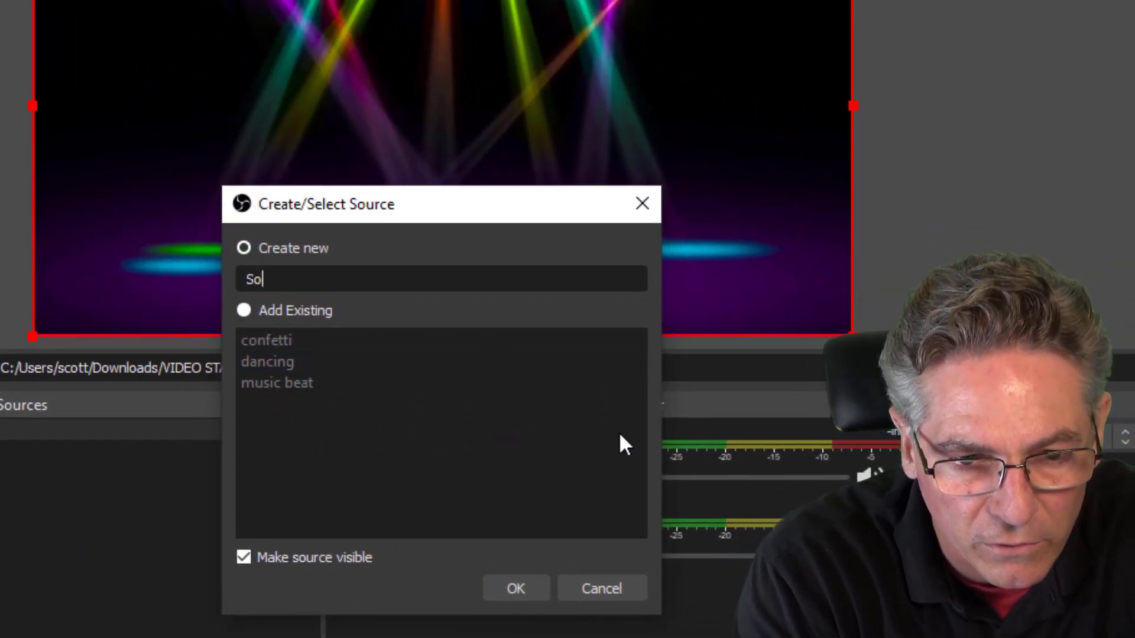
text(Song Dem)
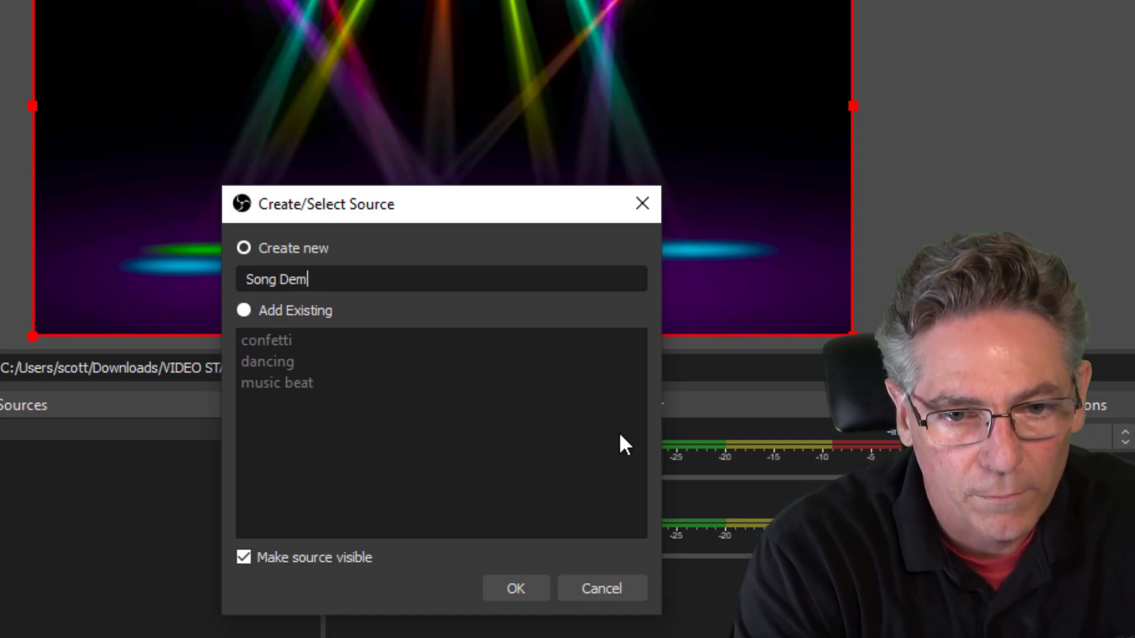
text(o)
click(516, 589)
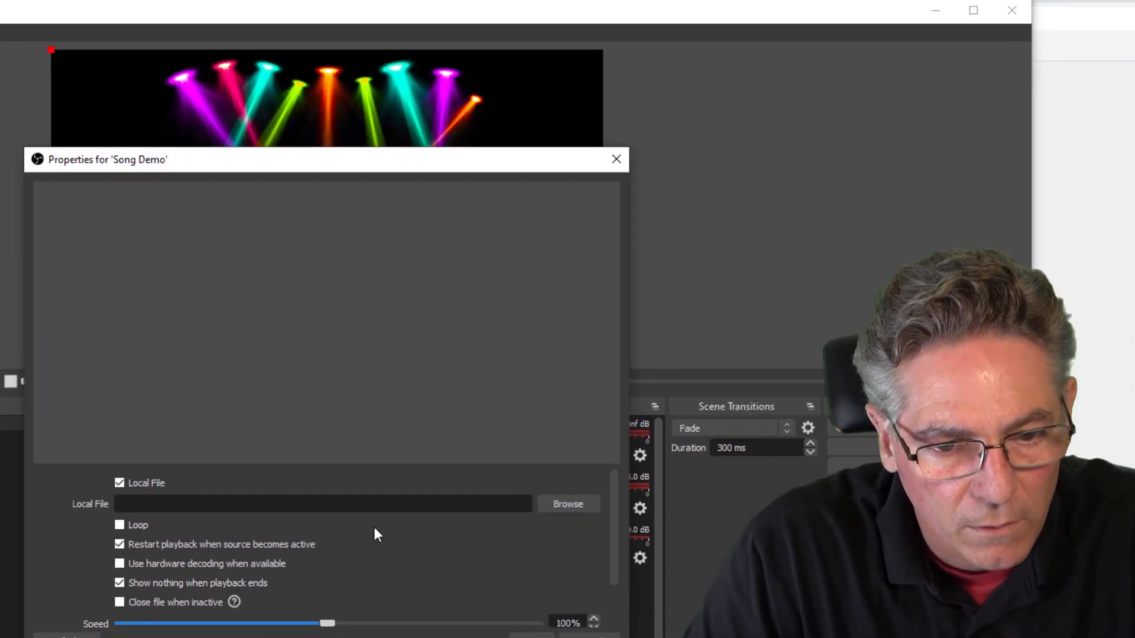
Step: Load 'ES_Drawn to You (Instrumental Version) - Vincent Vega.mp3' from the DISCO folder as a looping local file
click(562, 505)
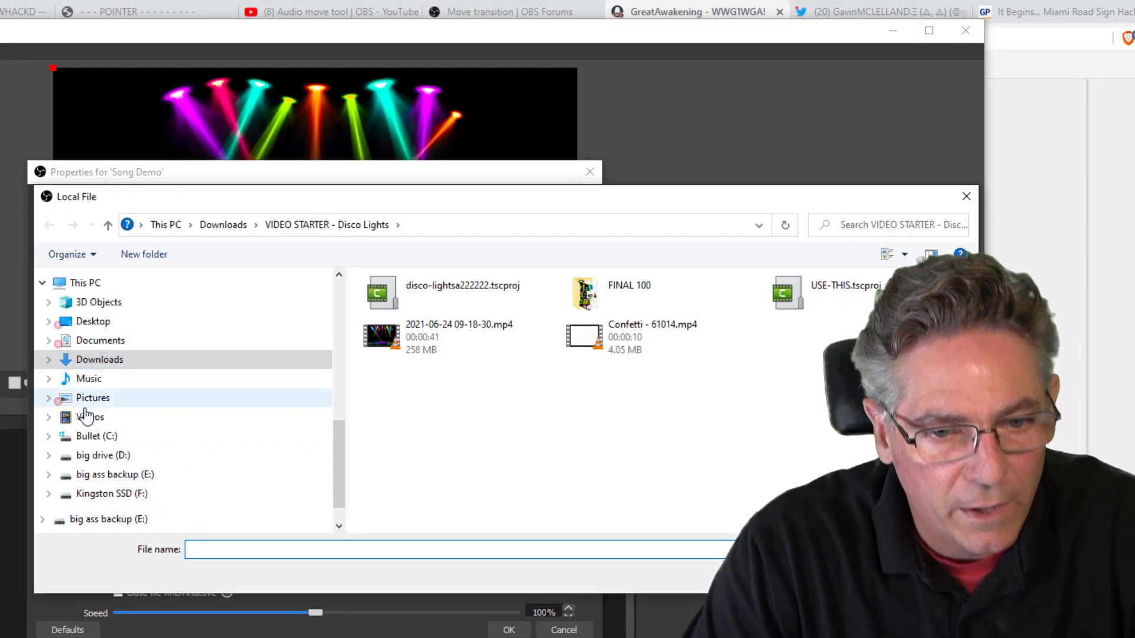
scroll(154, 446, up, 8)
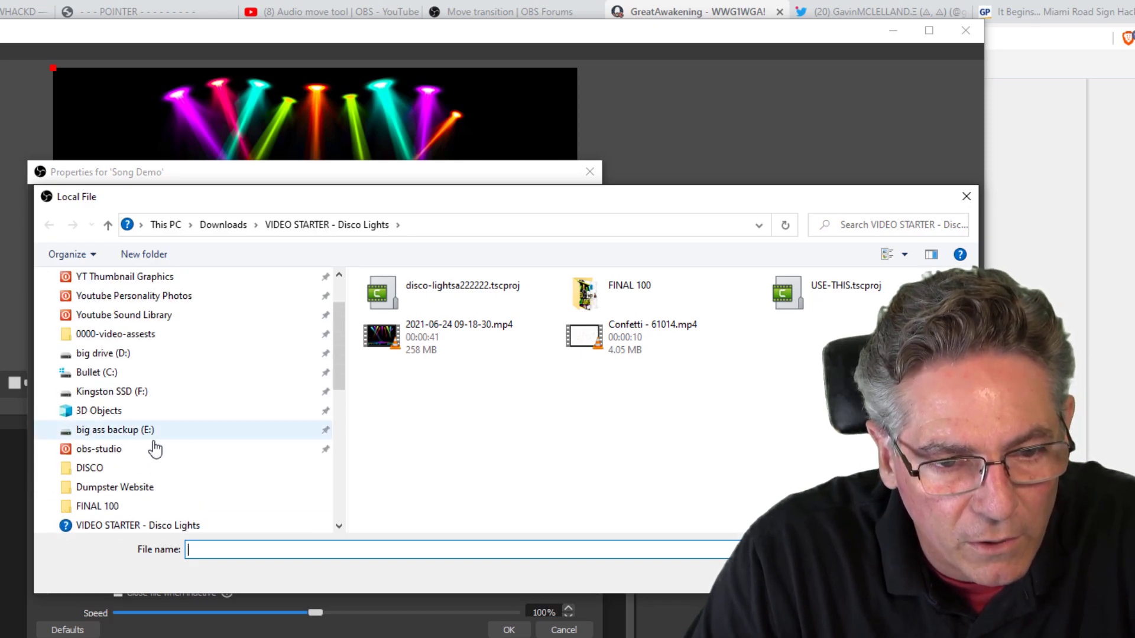
scroll(154, 449, up, 2)
click(143, 405)
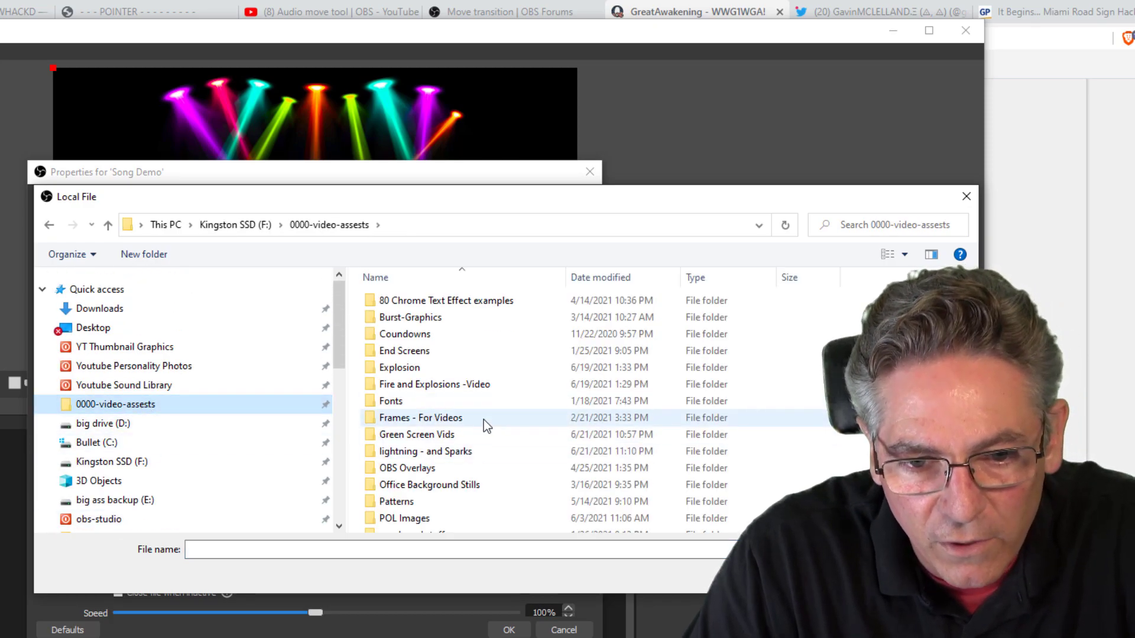
scroll(484, 420, down, 4)
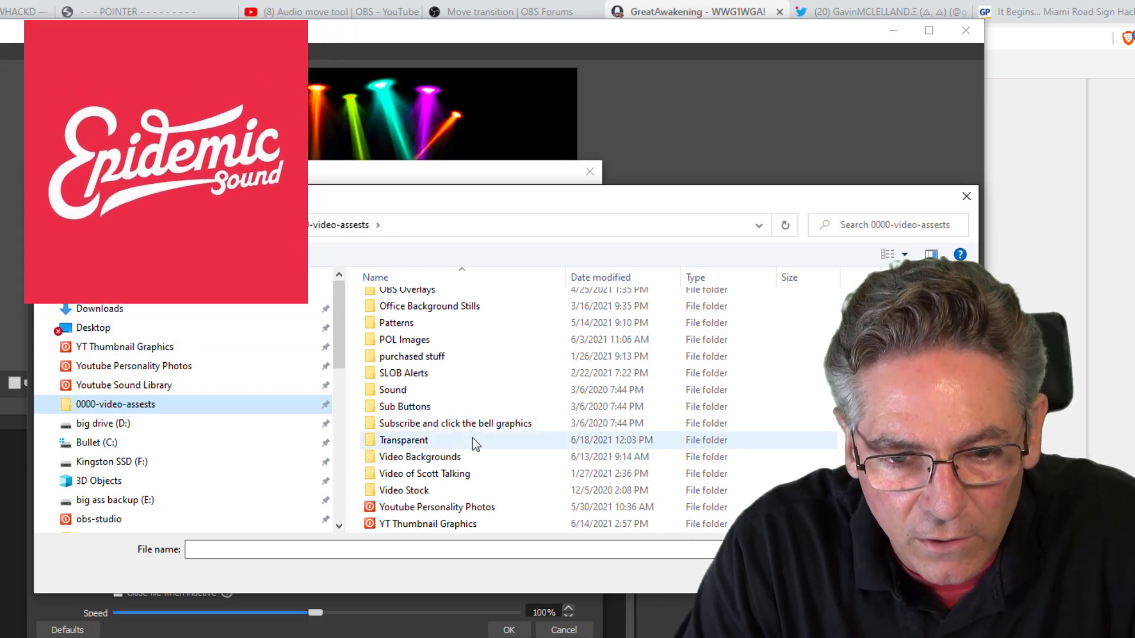
scroll(473, 438, up, 4)
click(185, 384)
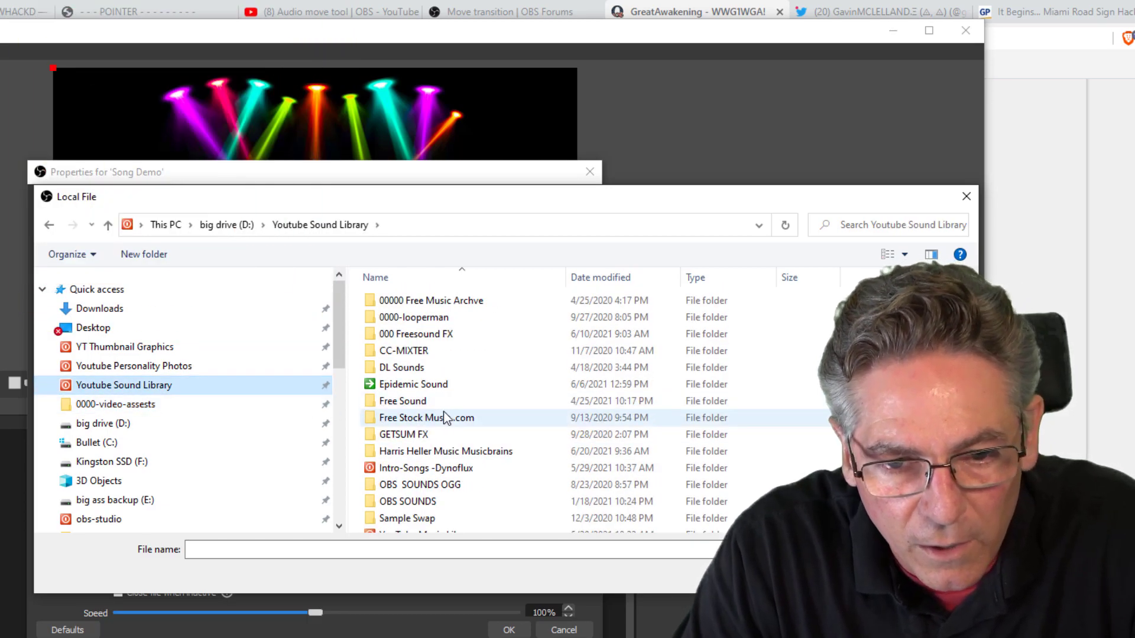
double_click(424, 385)
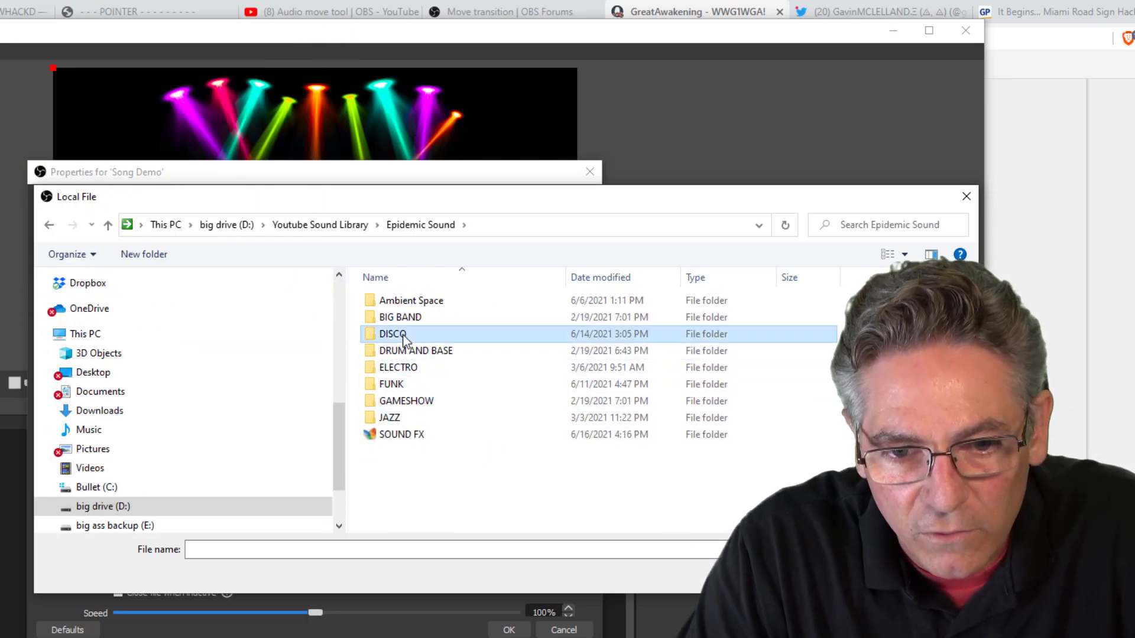
double_click(393, 333)
drag(478, 286, 685, 290)
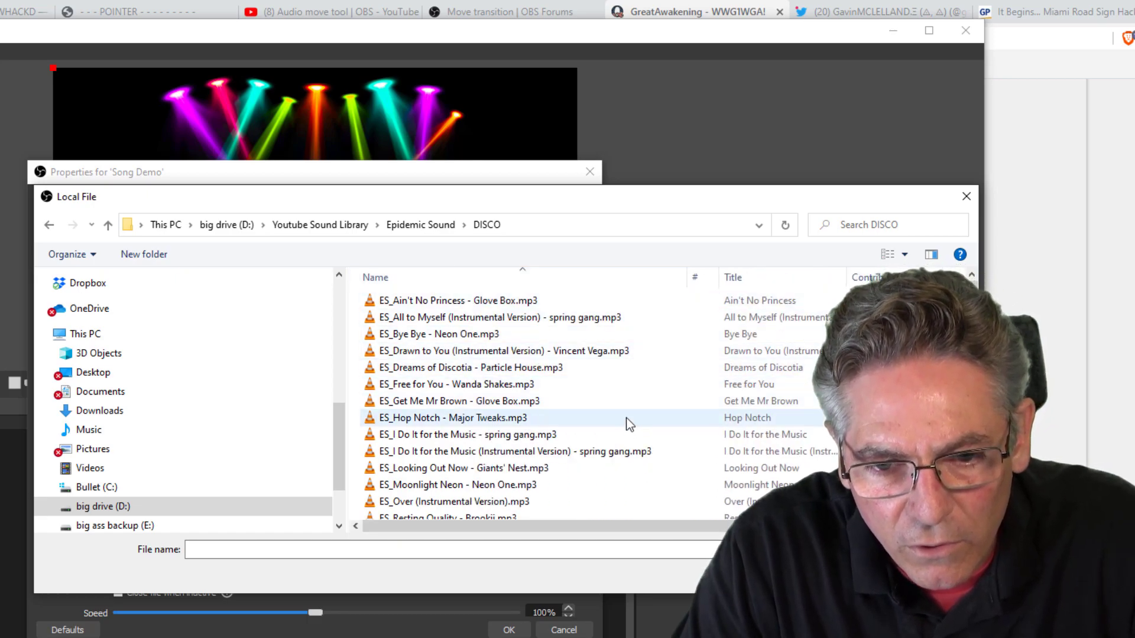
scroll(571, 311, down, 1)
click(569, 296)
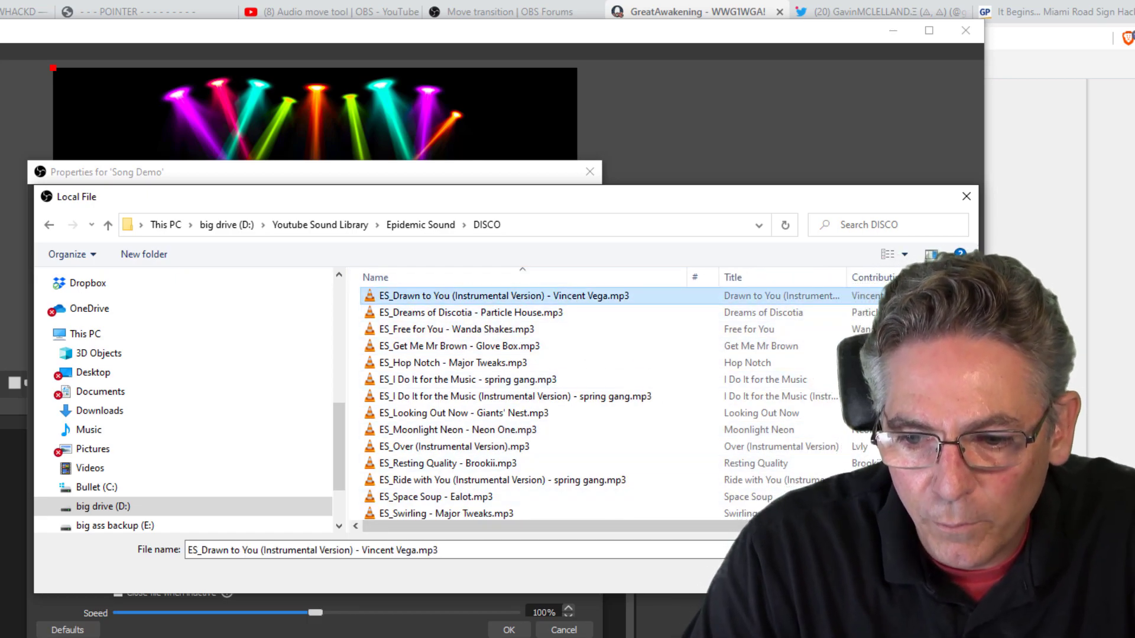
key(Return)
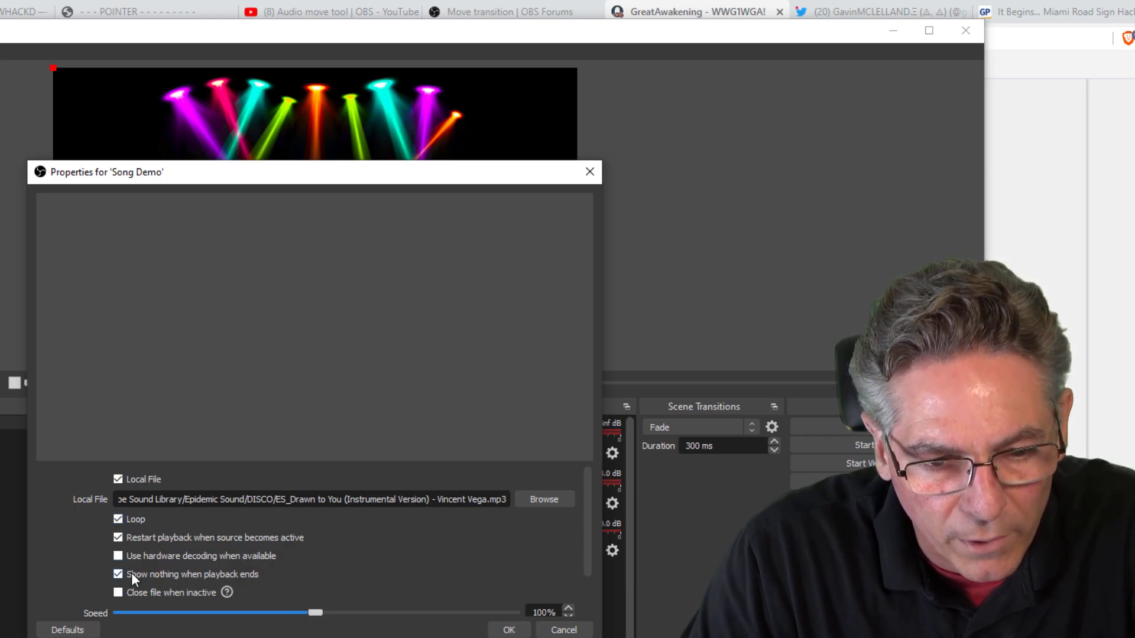
click(509, 630)
Step: Set Song Demo's mixer volume to -19.7 dB and its Audio Monitoring to Monitor and Output
drag(568, 552, 339, 553)
click(456, 89)
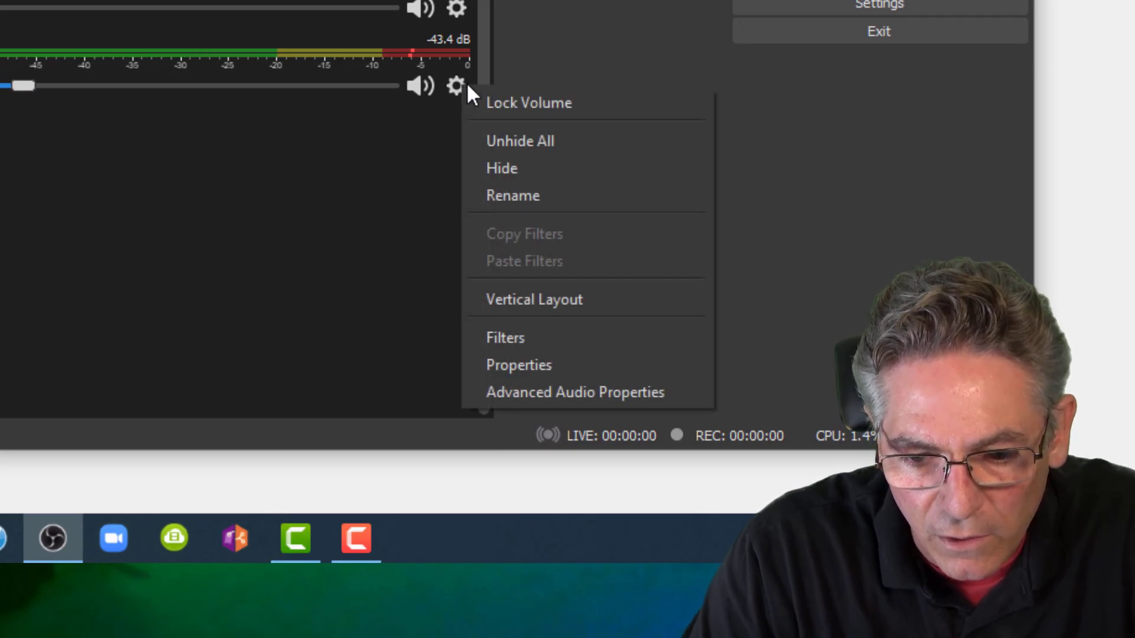
click(545, 398)
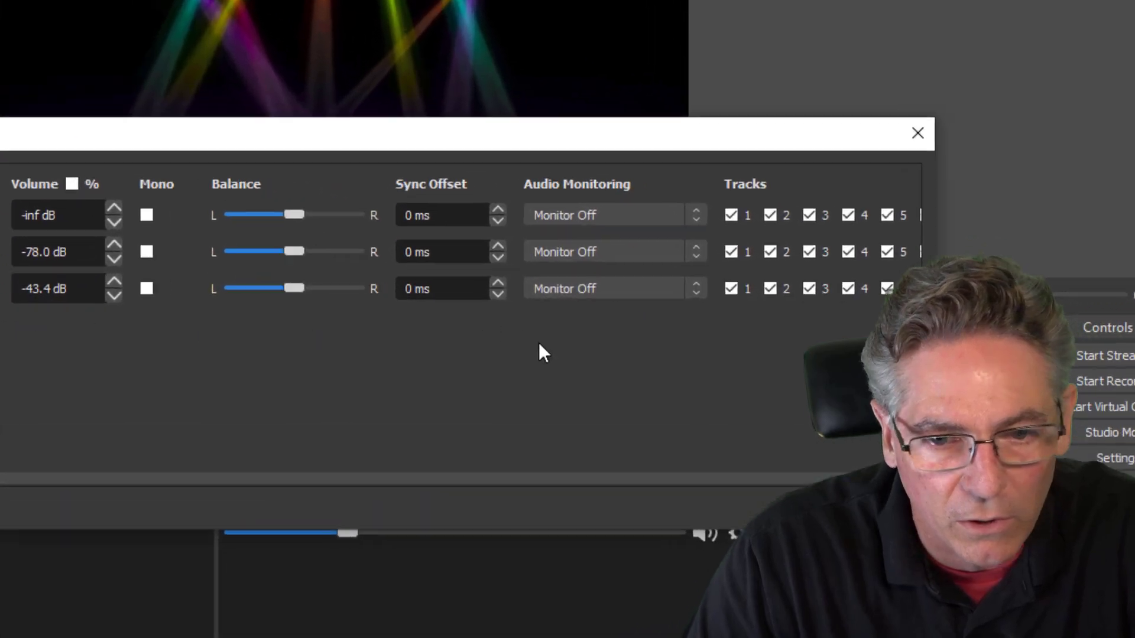
click(632, 294)
click(423, 356)
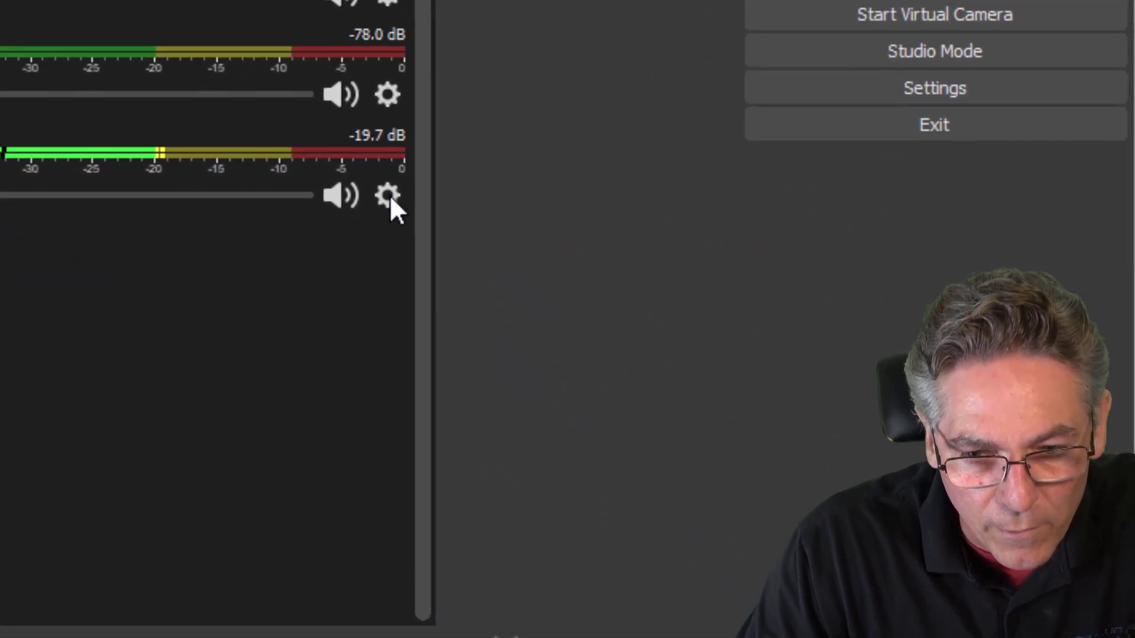
Step: Add an Audio Move filter named 'Hue Shifter' in Song Demo's Filters window
click(665, 391)
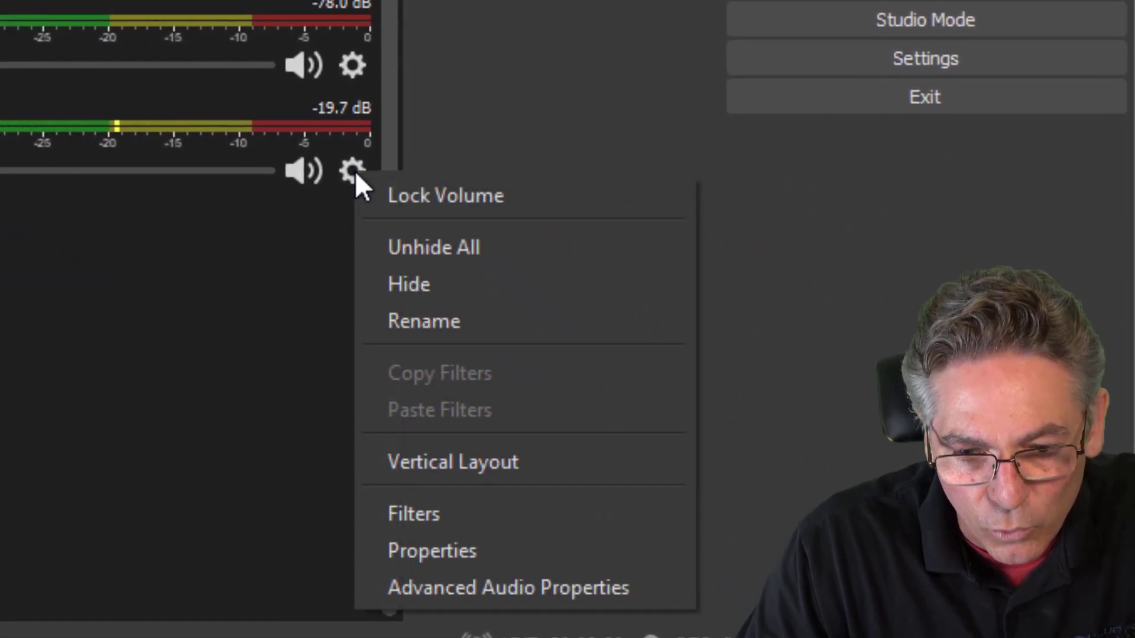
click(421, 515)
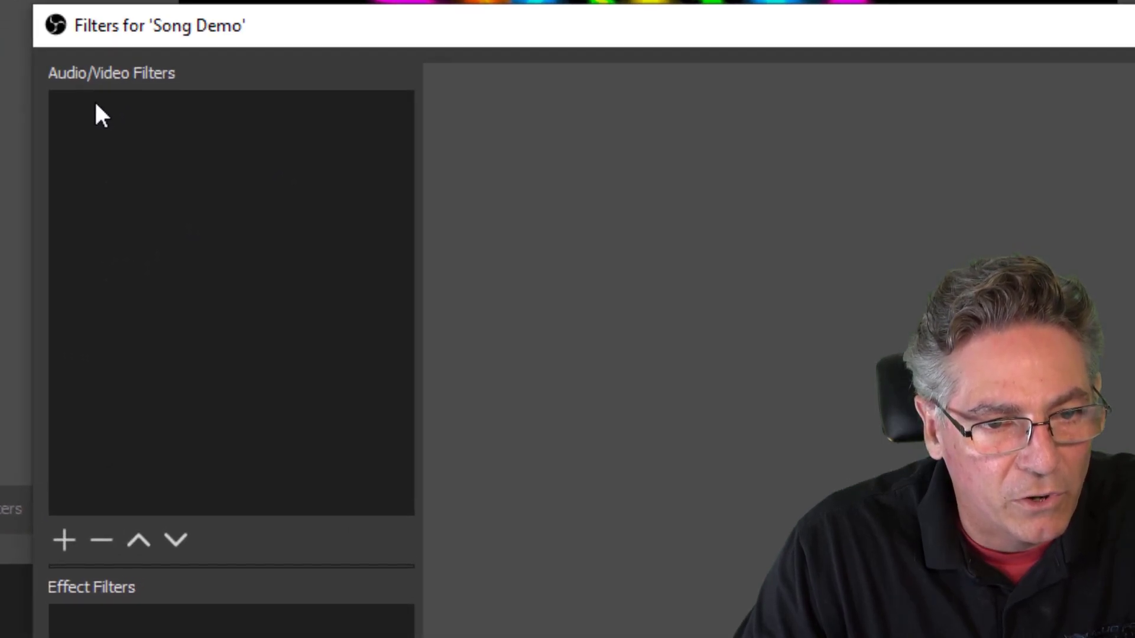
click(60, 540)
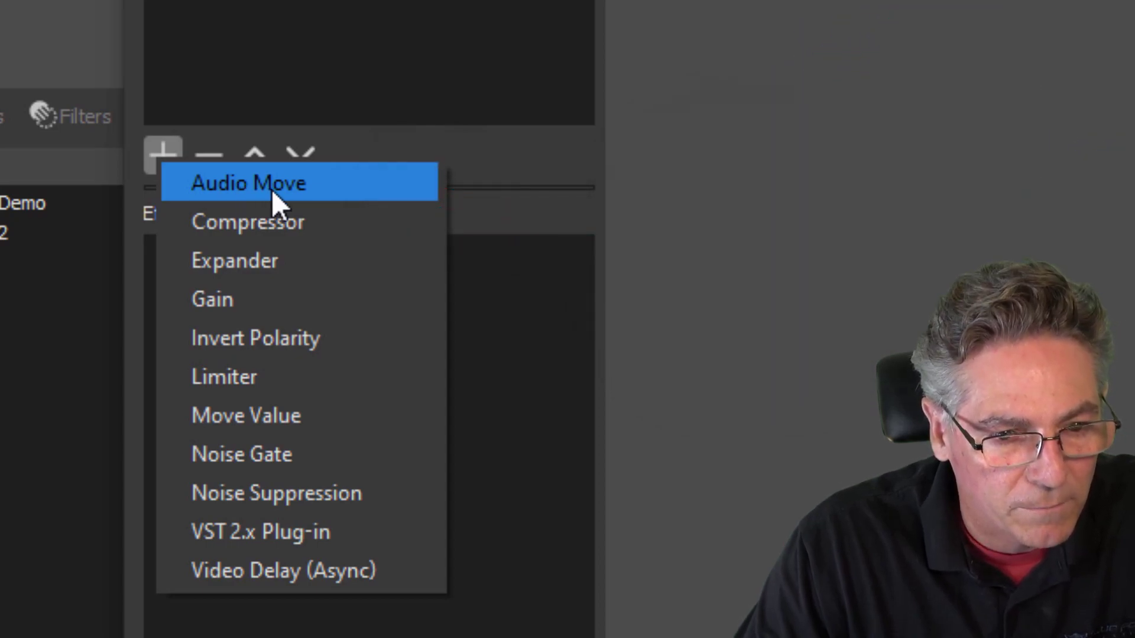
click(272, 189)
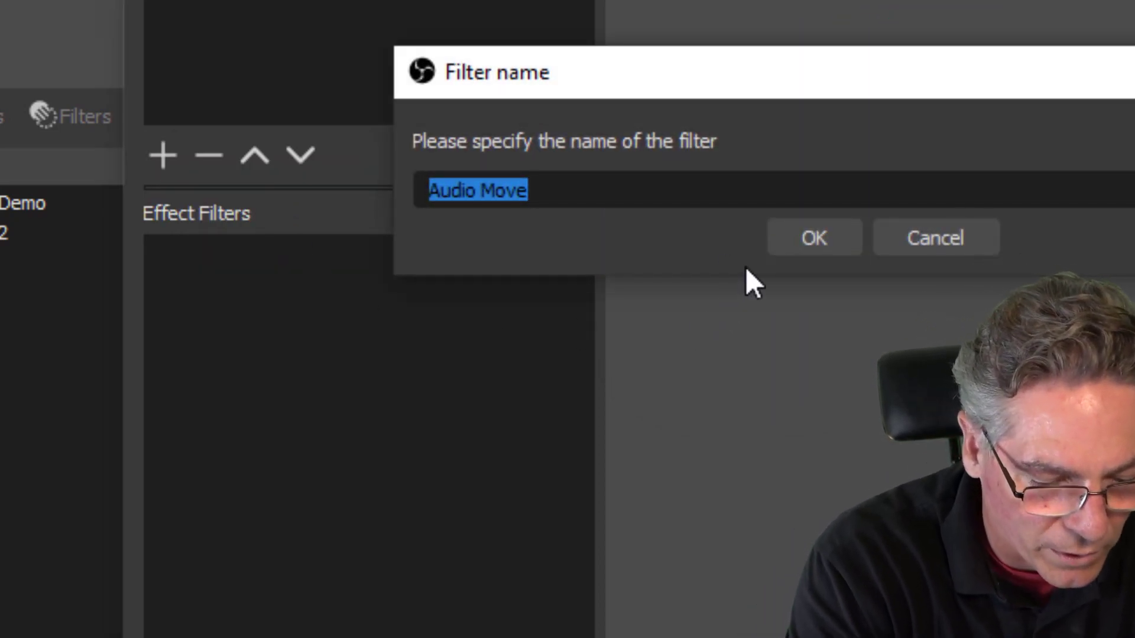
text(Hue)
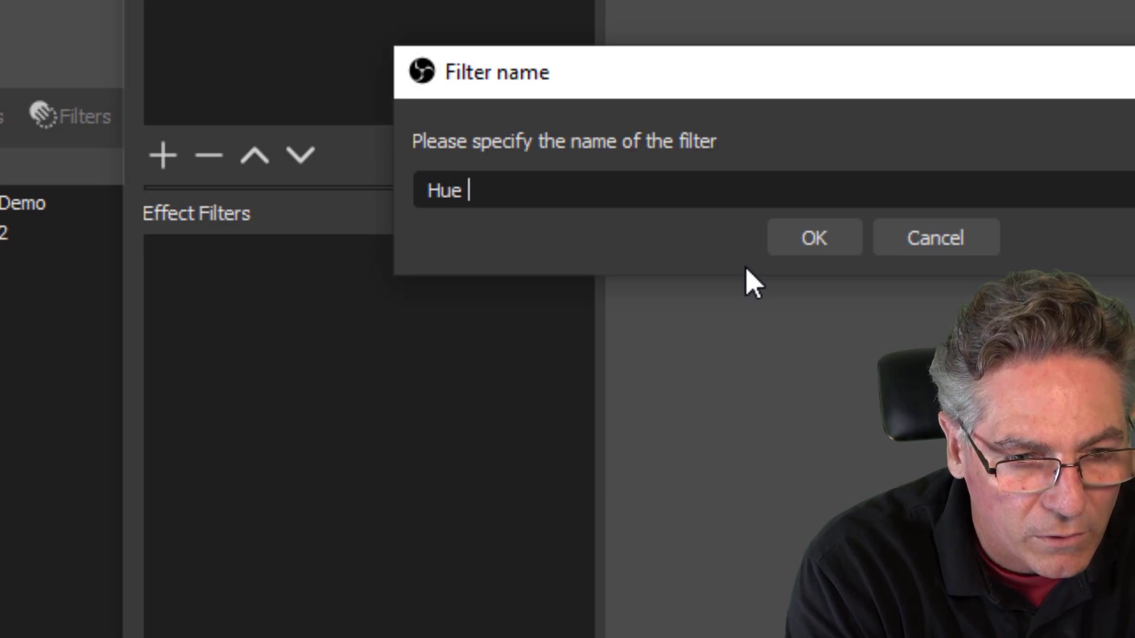
text( Shifter)
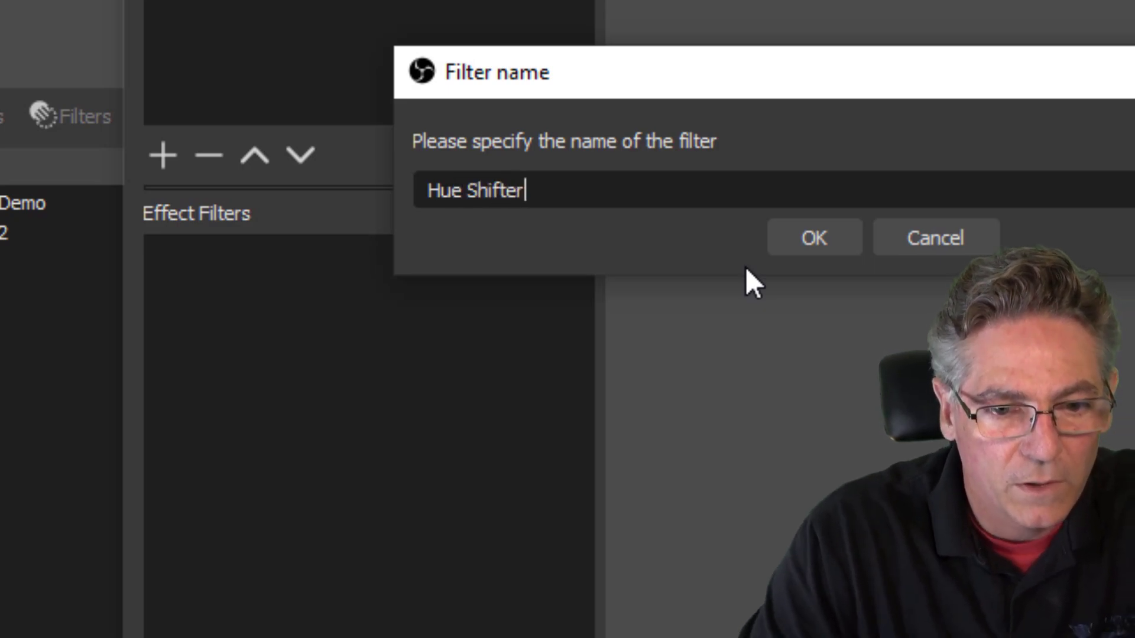
Step: Name the filter Hue Shifter, with meter type Peak True and action Setting
click(792, 245)
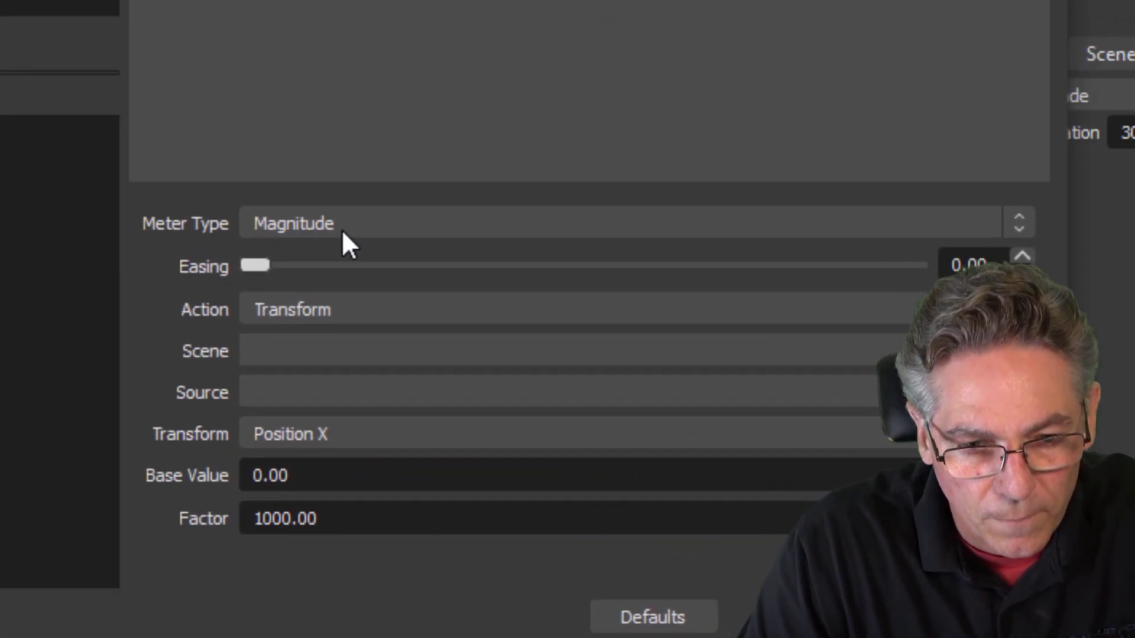
click(808, 340)
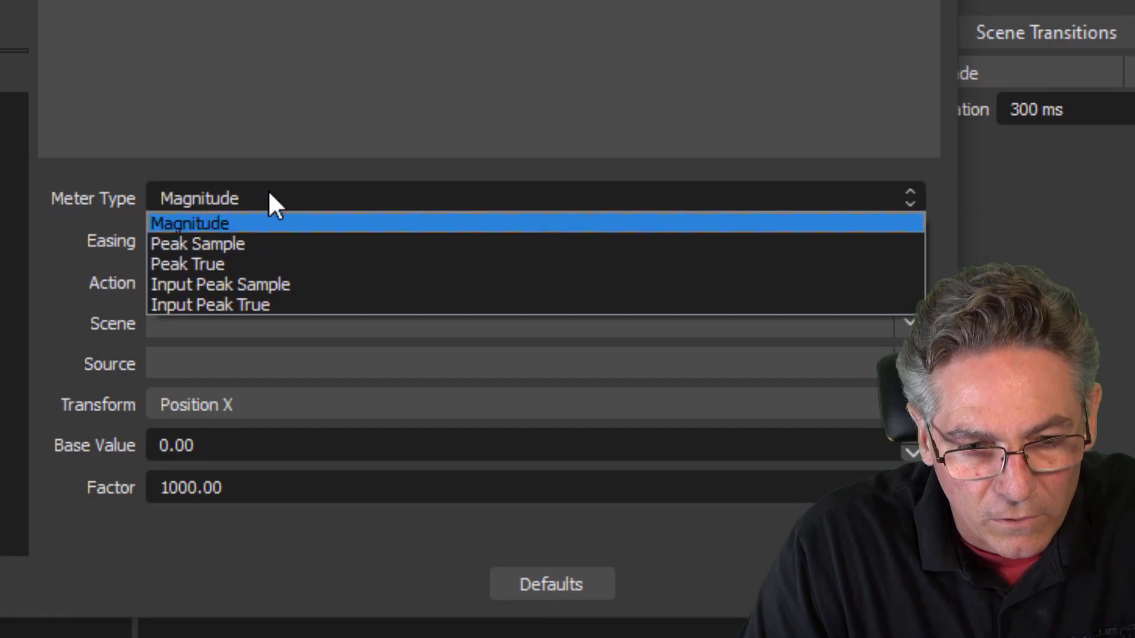
click(293, 263)
click(252, 285)
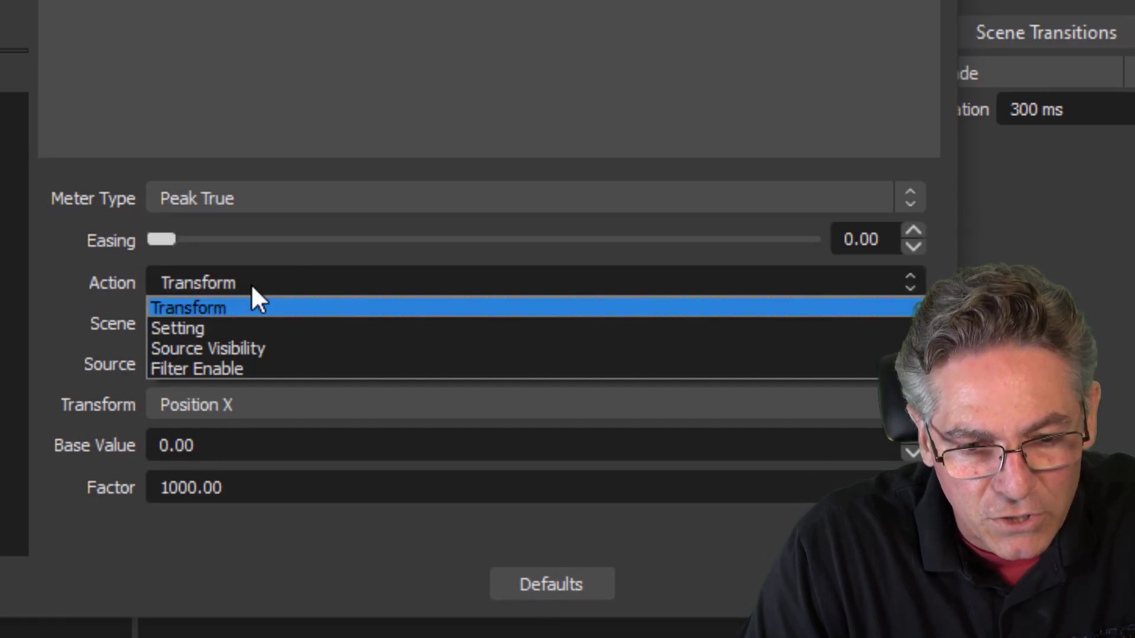
click(255, 328)
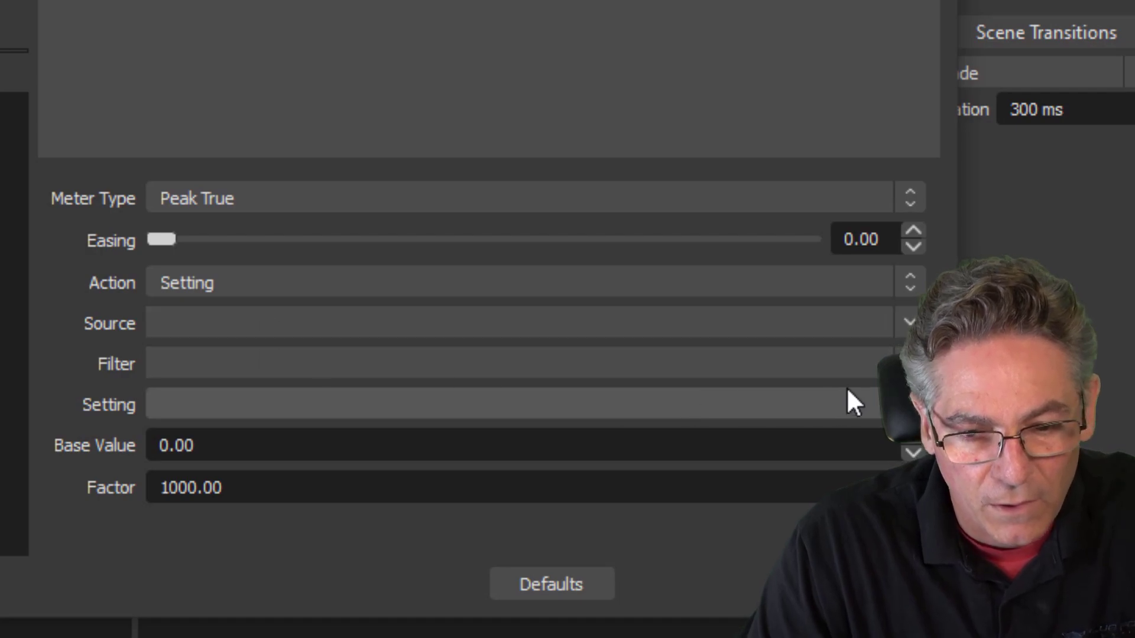
Step: Target the Hue Shift setting of Light 2's Color Correction filter
click(907, 323)
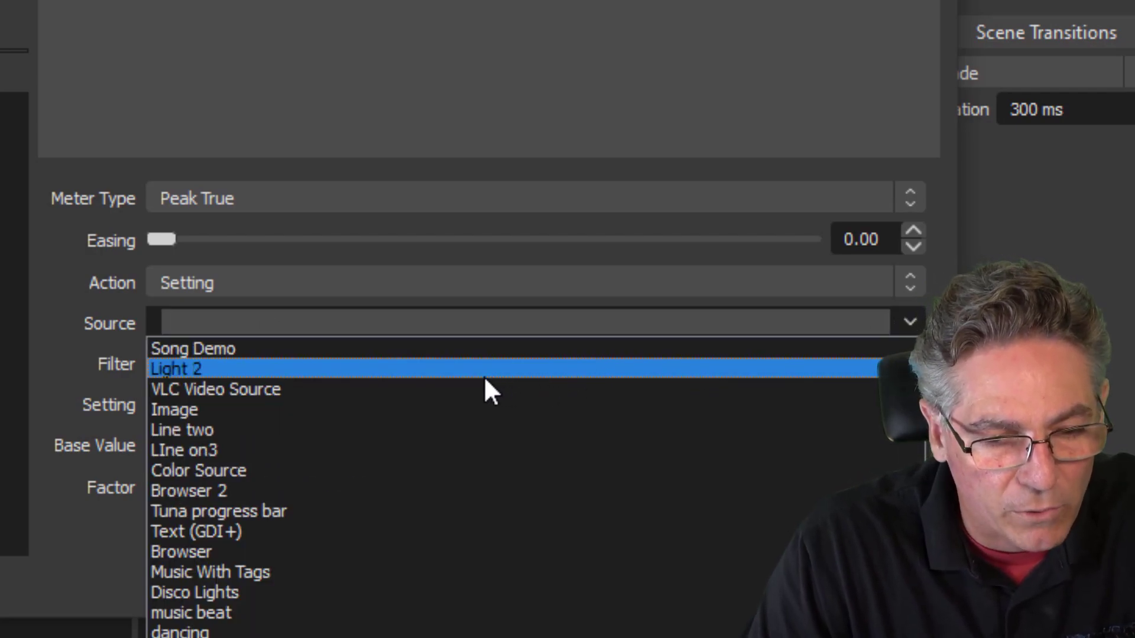
click(211, 368)
click(212, 364)
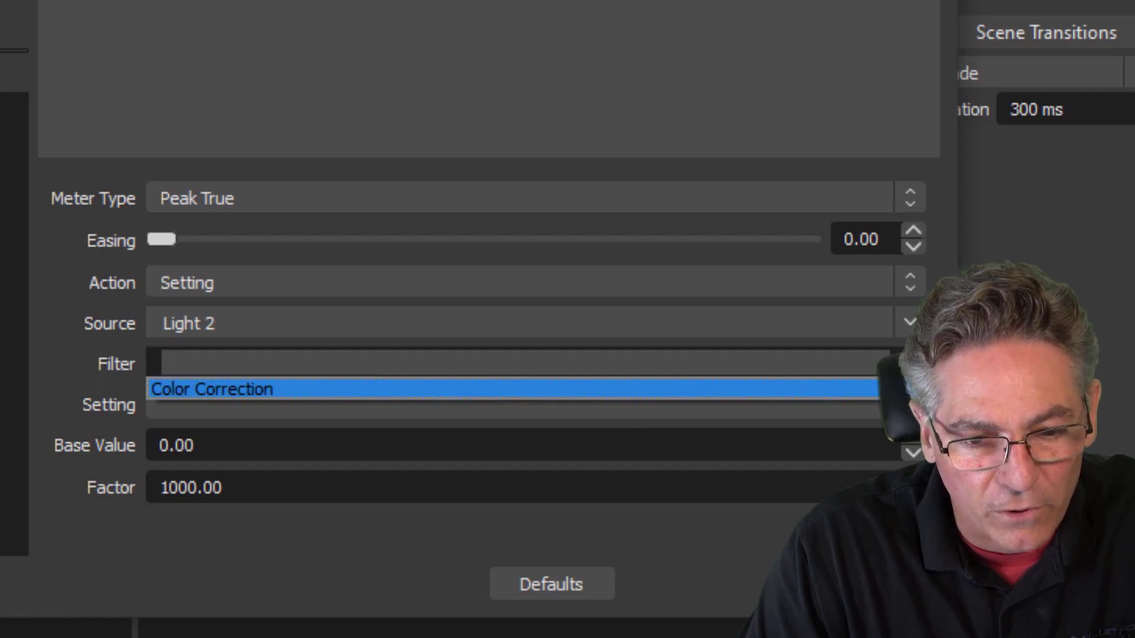
click(329, 389)
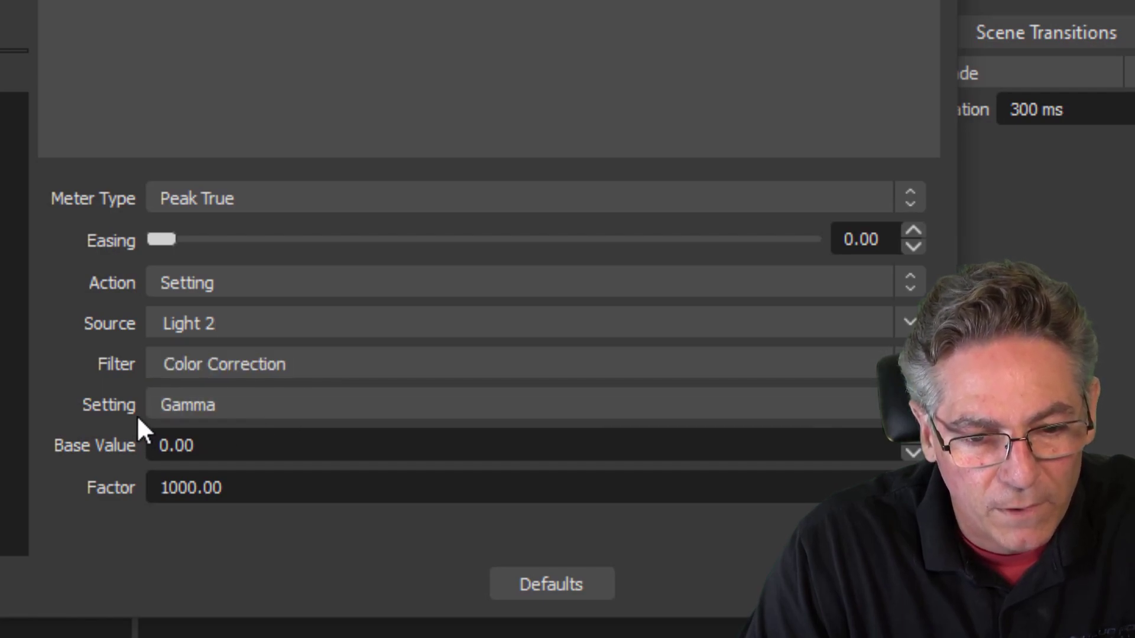
click(913, 407)
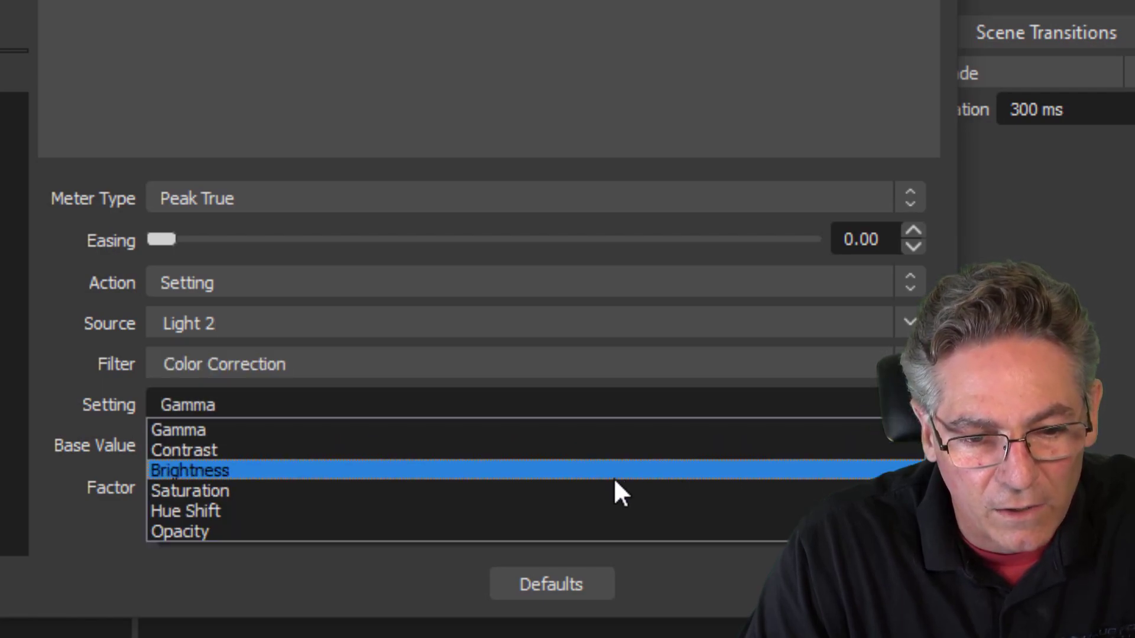
click(558, 510)
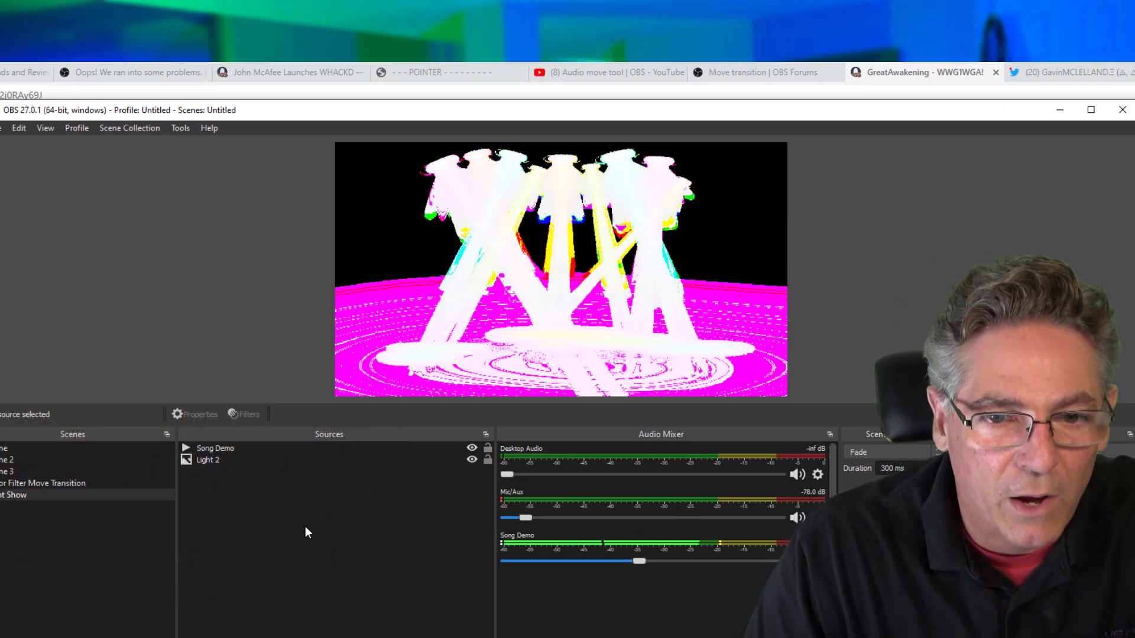
Step: Set Light 2's gamma to 0.37 and hue shift to about 29, then lower Song Demo volume to about -8.8 dB
click(247, 461)
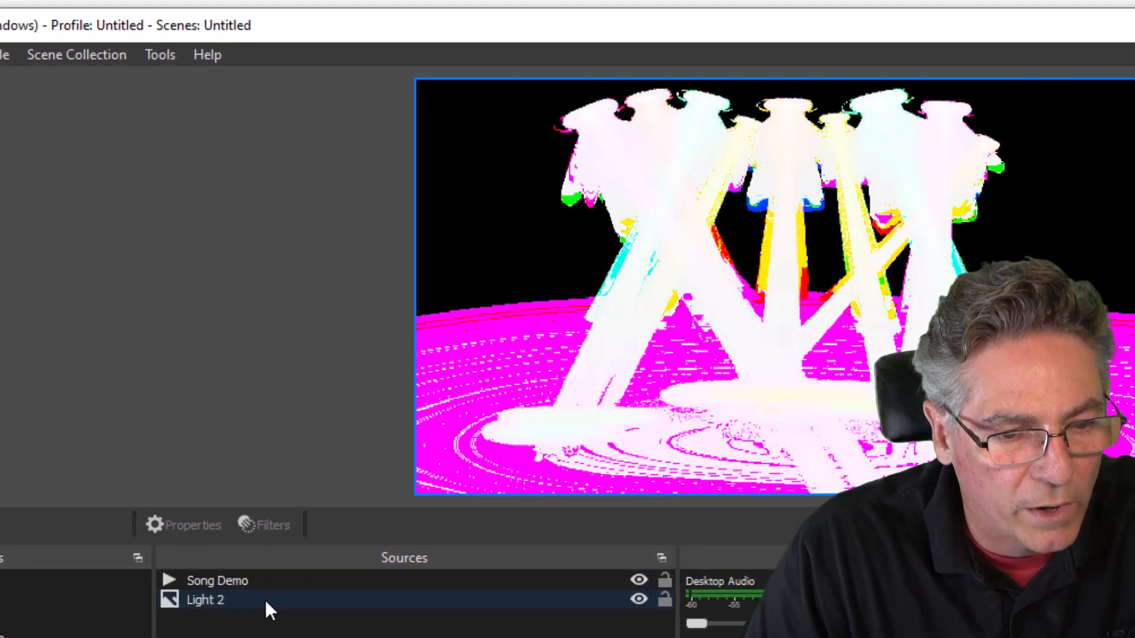
right_click(262, 601)
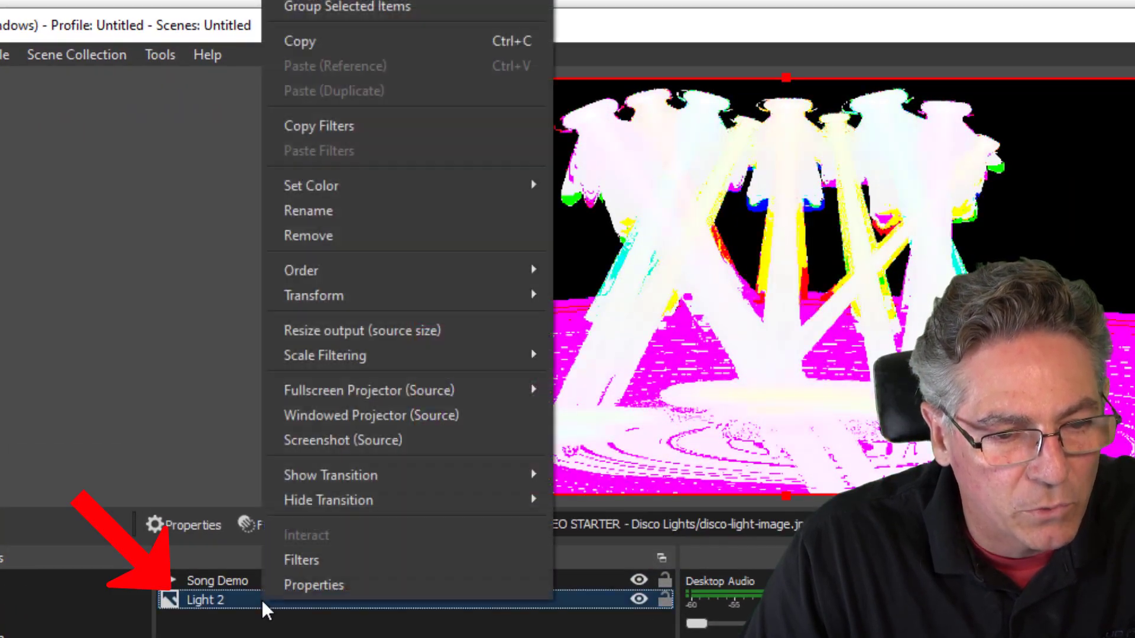
click(296, 562)
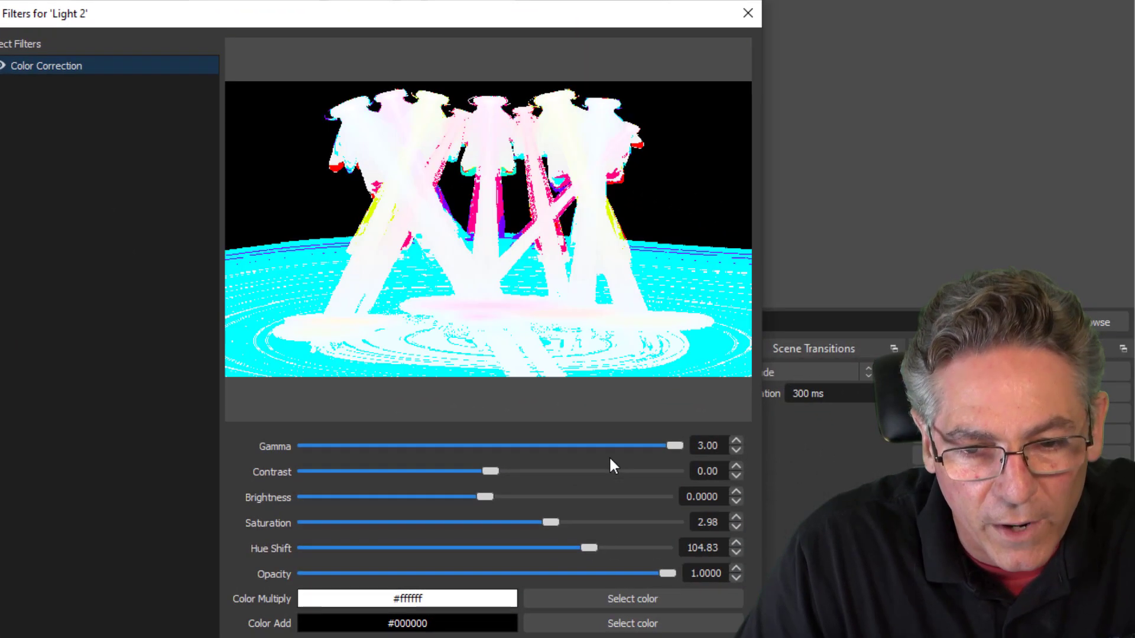
drag(679, 444, 513, 452)
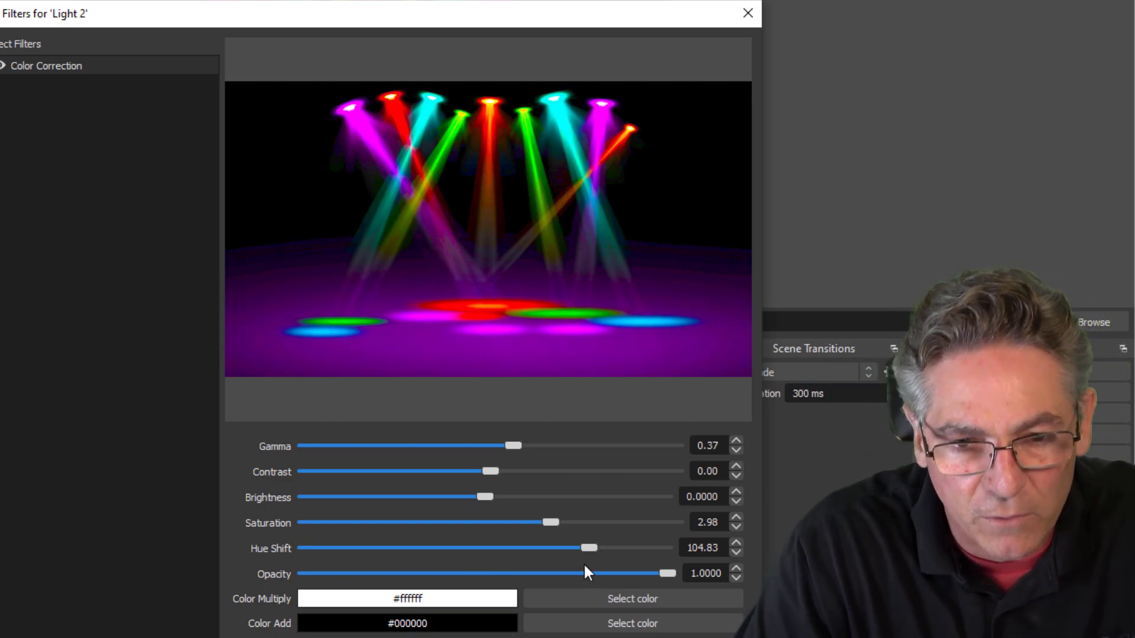
drag(591, 549, 514, 545)
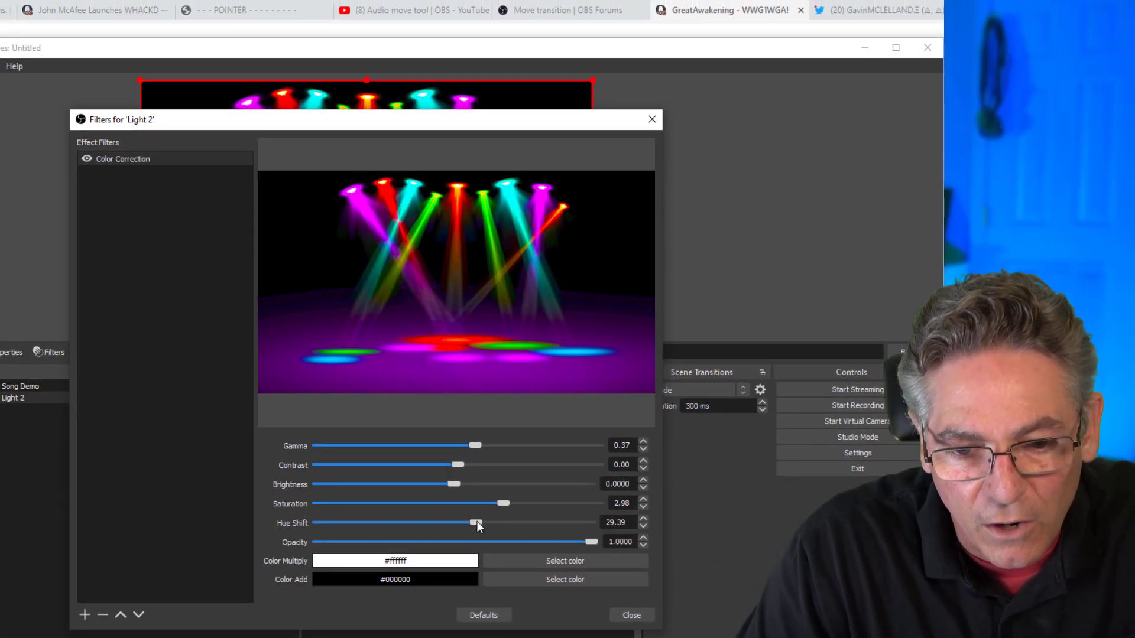
click(631, 615)
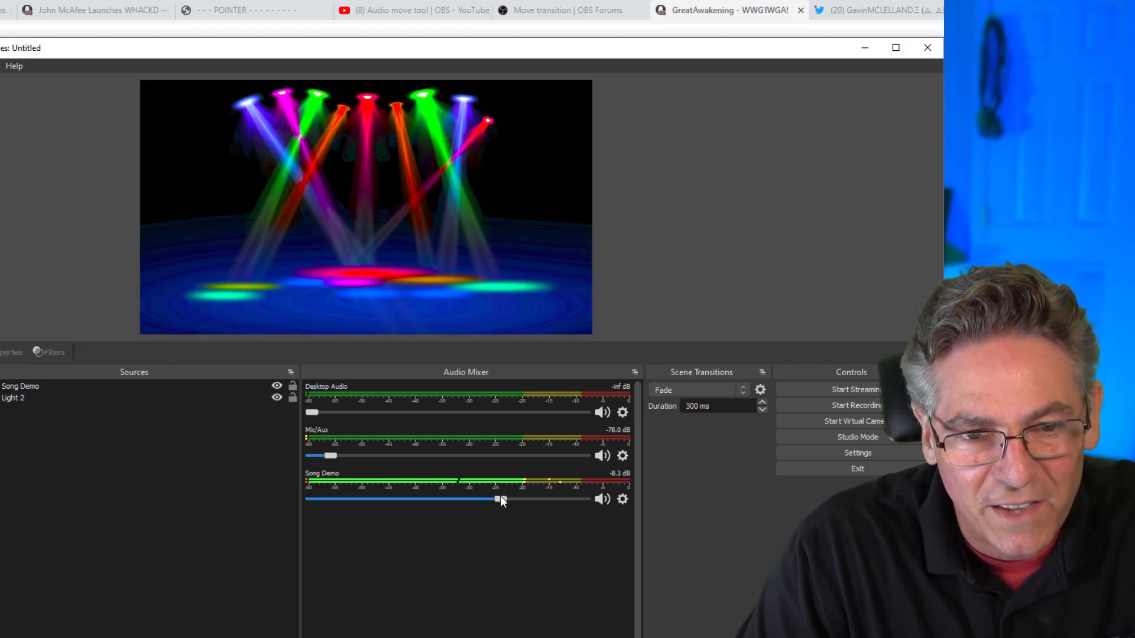
drag(501, 499, 496, 500)
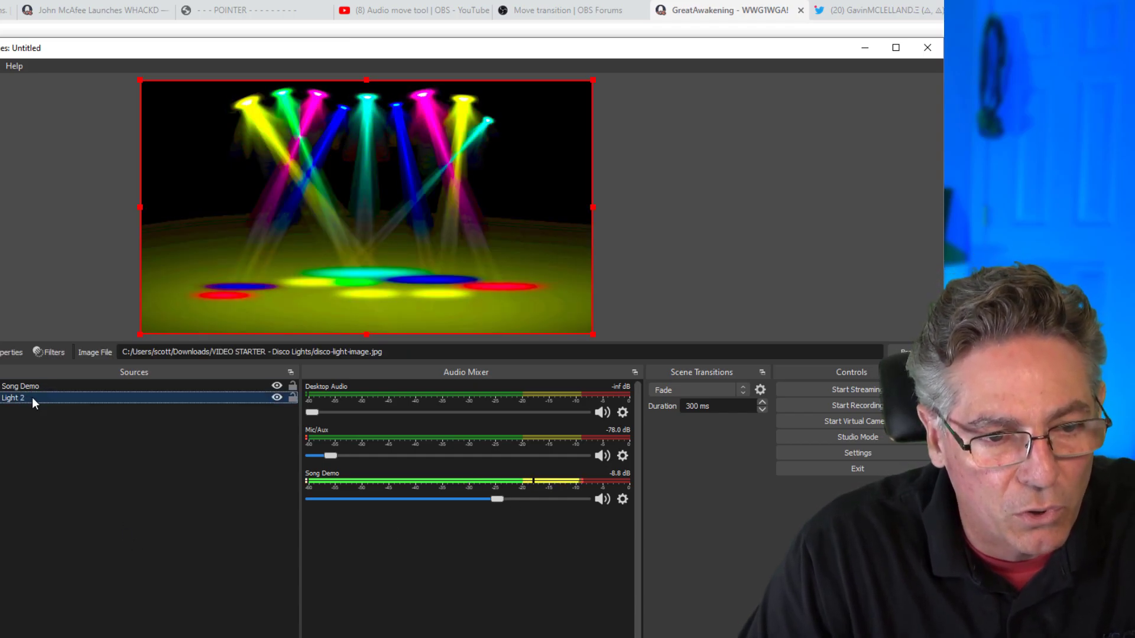
Step: Set Light 2's Color Correction saturation to 2.01 and contrast to -0.69
double_click(31, 399)
click(572, 565)
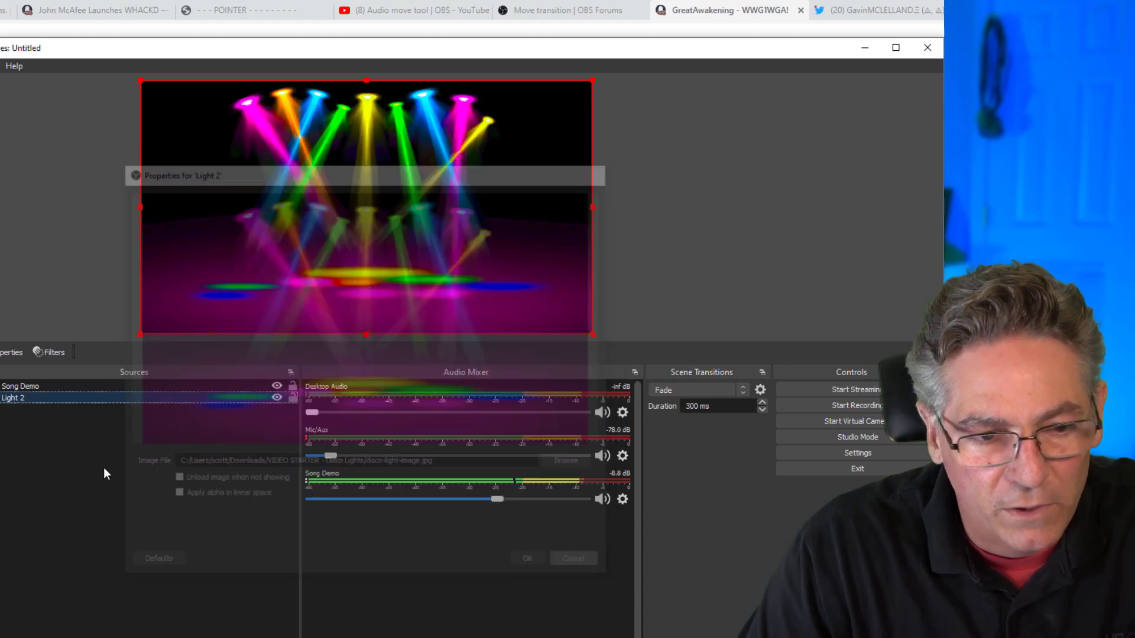
right_click(56, 397)
click(98, 371)
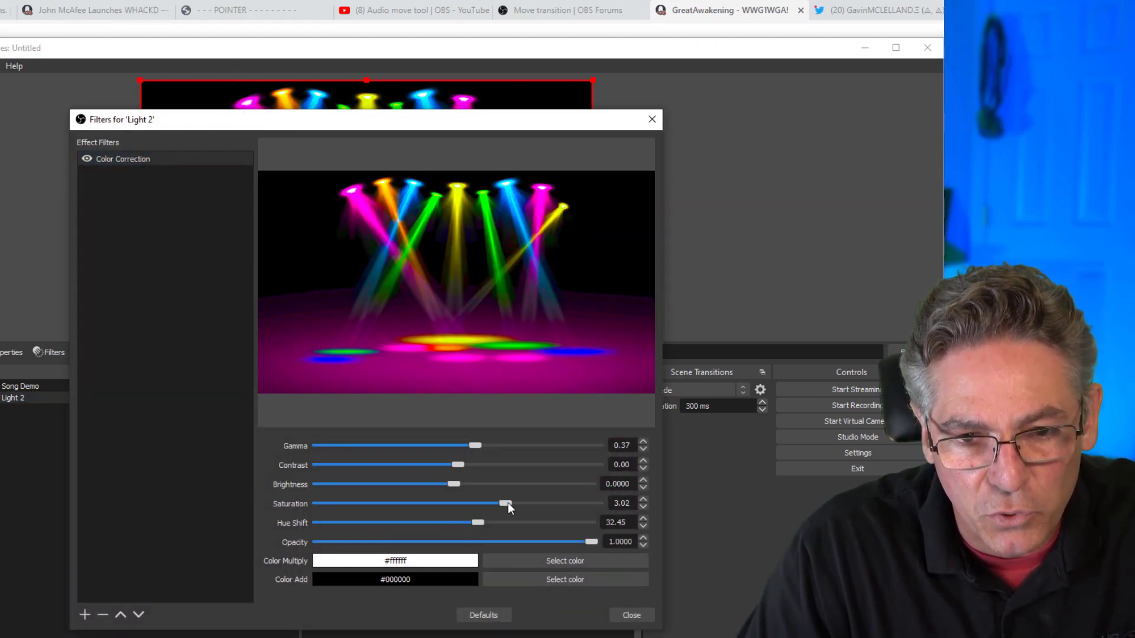
drag(508, 502, 403, 506)
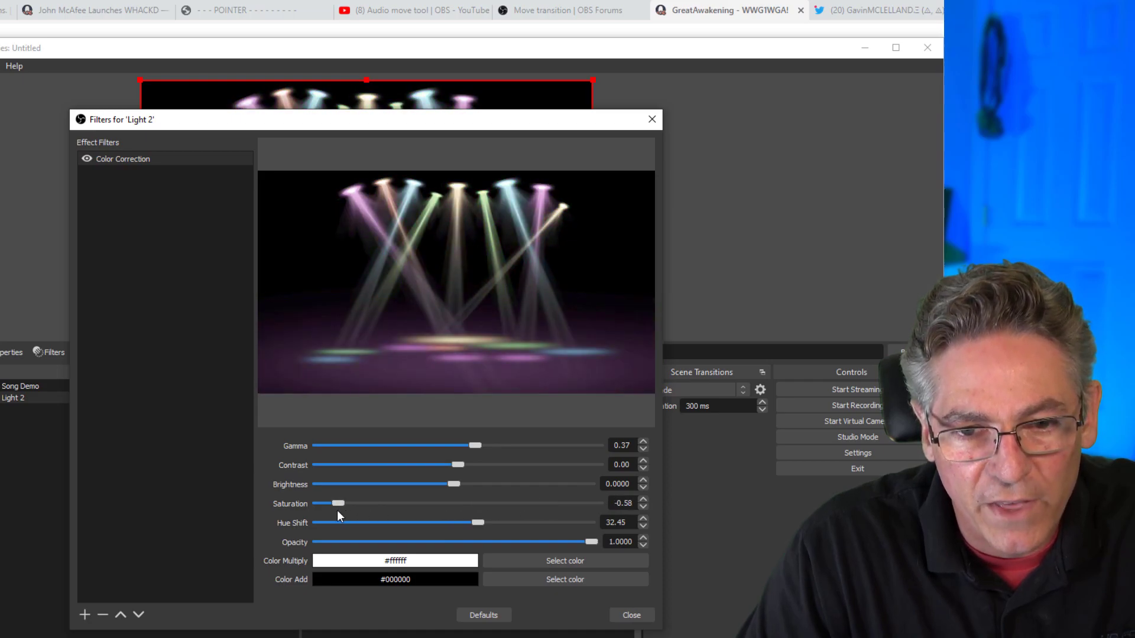
drag(507, 503, 458, 503)
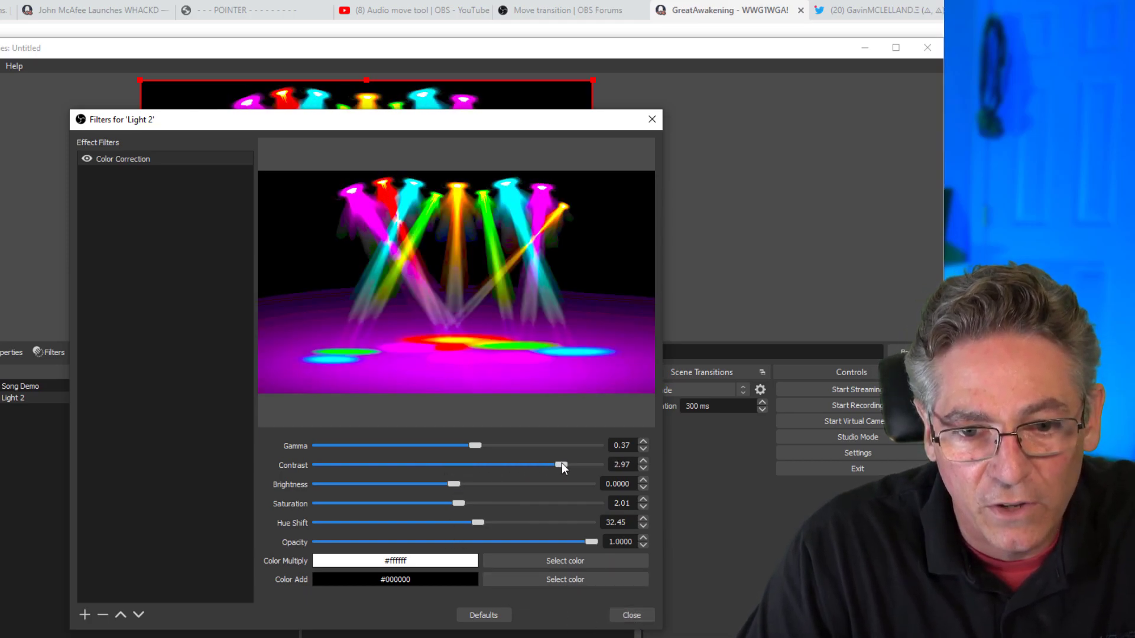
drag(561, 464, 379, 473)
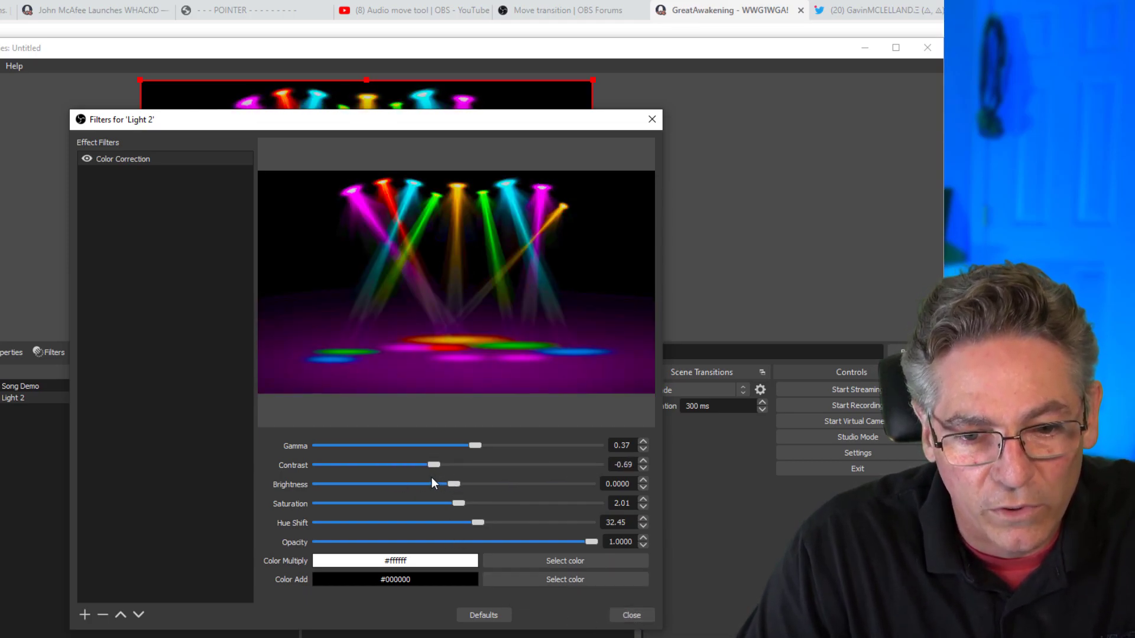